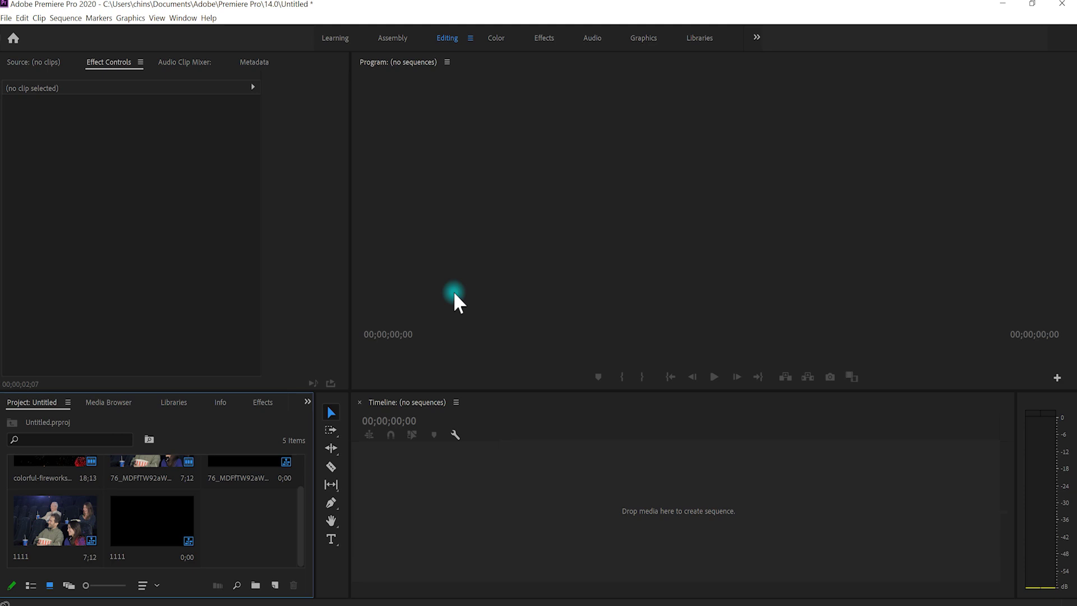
{"action": "left_click", "coordinate": [698, 166]}
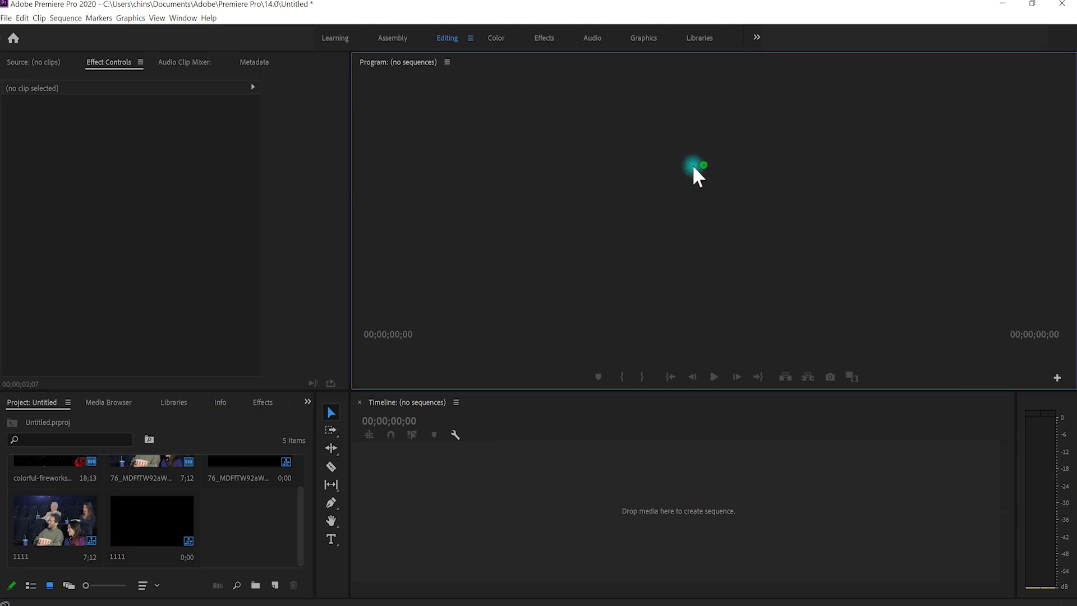
{"action": "left_click", "coordinate": [513, 531]}
{"action": "left_click", "coordinate": [570, 261]}
Step: Create a sequence from the cinema audience video clip, and delete the clip from that sequence's timeline
{"action": "scroll", "coordinate": [242, 536], "scroll_direction": "up", "scroll_amount": 1}
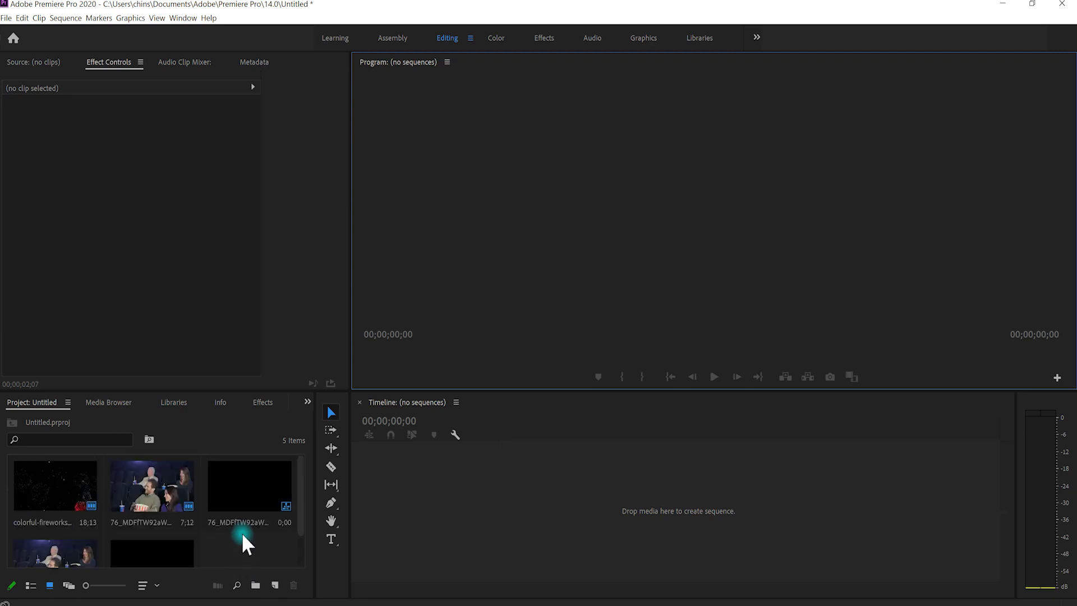
{"action": "left_click_drag", "start_coordinate": [153, 476], "coordinate": [576, 498]}
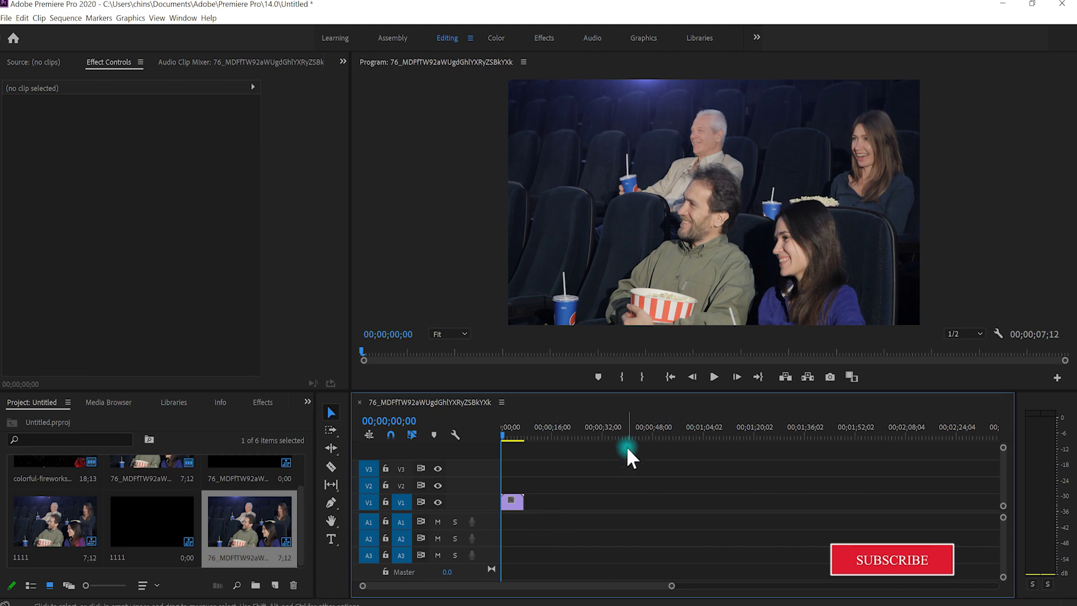
{"action": "left_click", "coordinate": [511, 502]}
{"action": "left_click", "coordinate": [510, 501]}
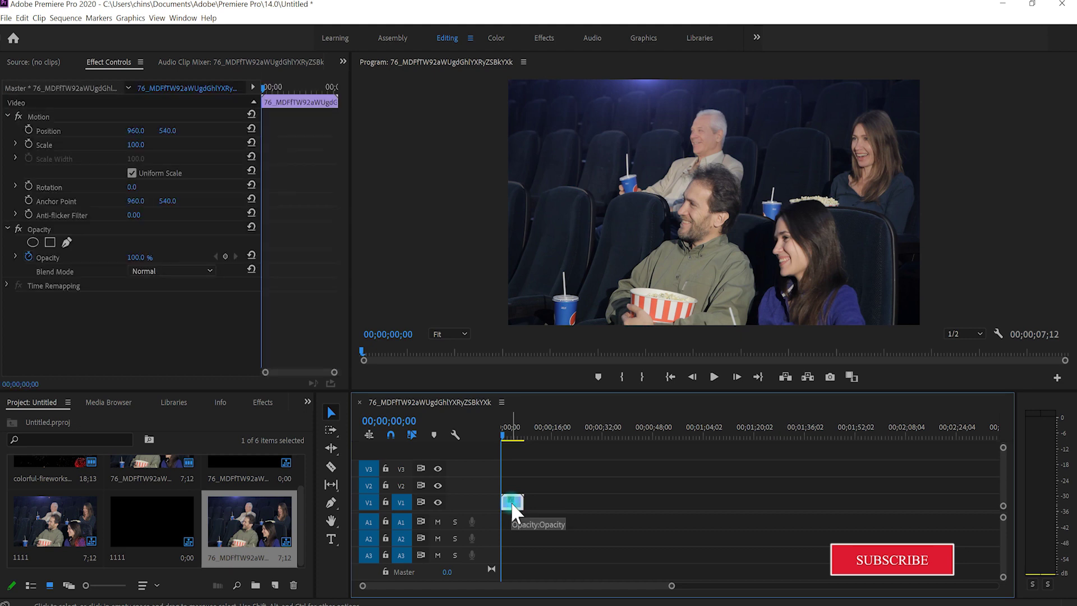
{"action": "key", "text": "Delete"}
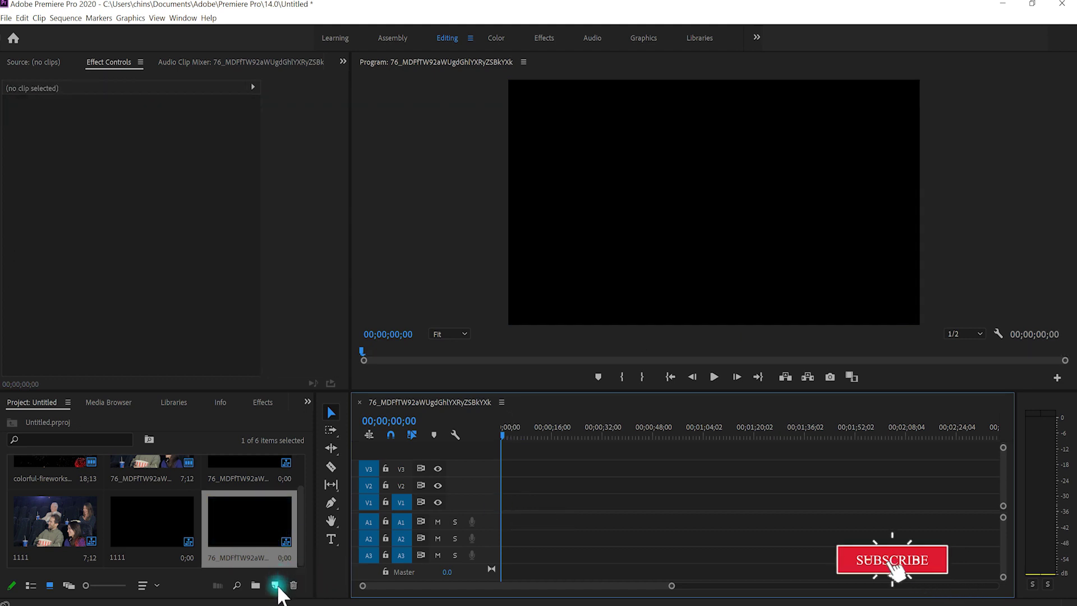
Step: Create a new sequence from the Digital SLR 1080p preset DSLR 1080p30
{"action": "left_click", "coordinate": [275, 585]}
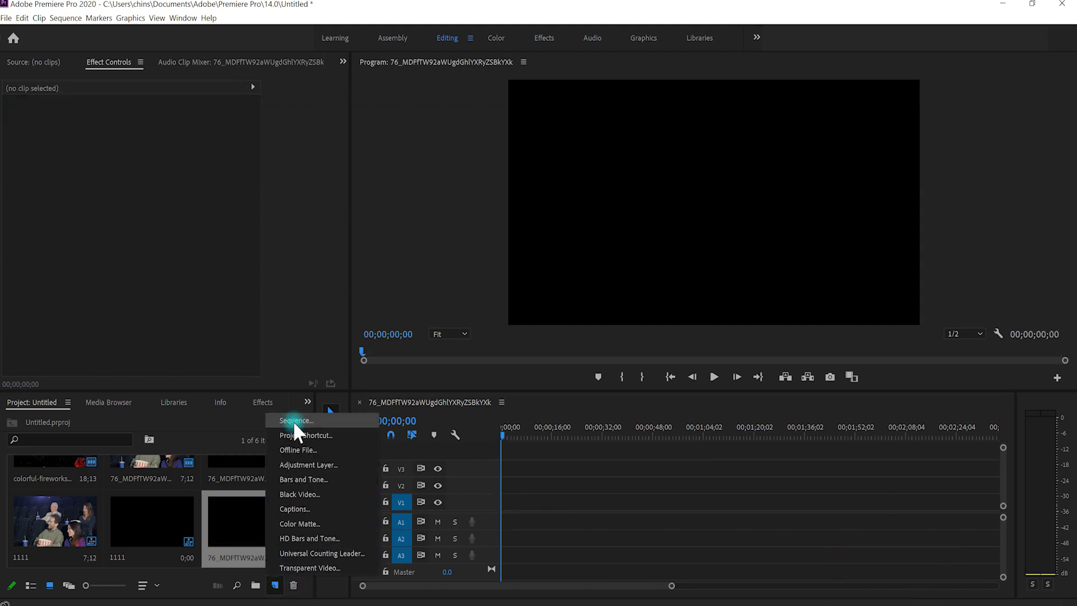
{"action": "left_click", "coordinate": [294, 422]}
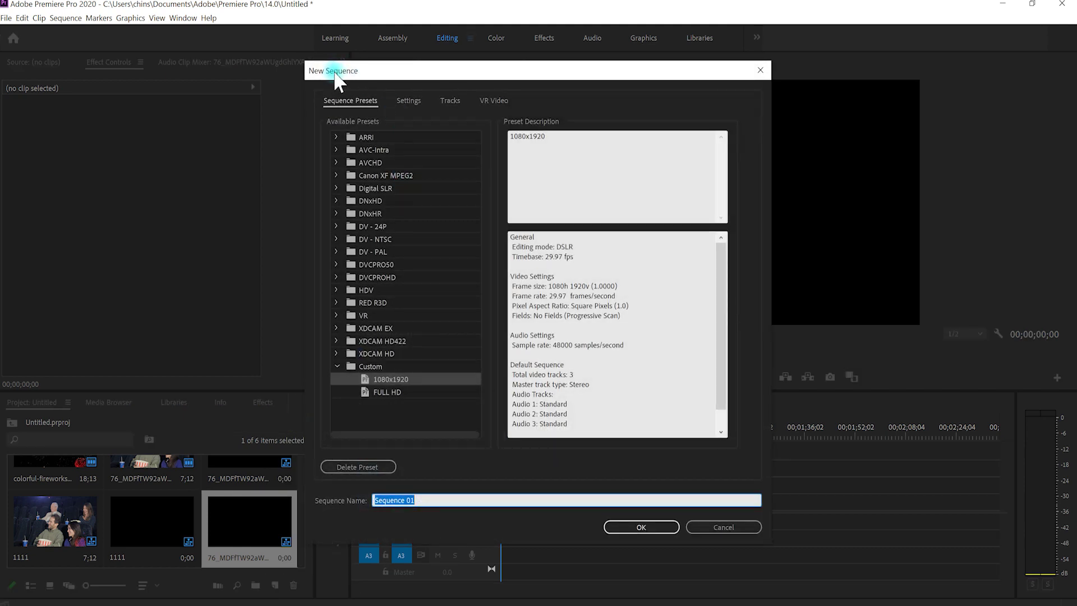
{"action": "left_click", "coordinate": [335, 189]}
{"action": "left_click", "coordinate": [350, 200]}
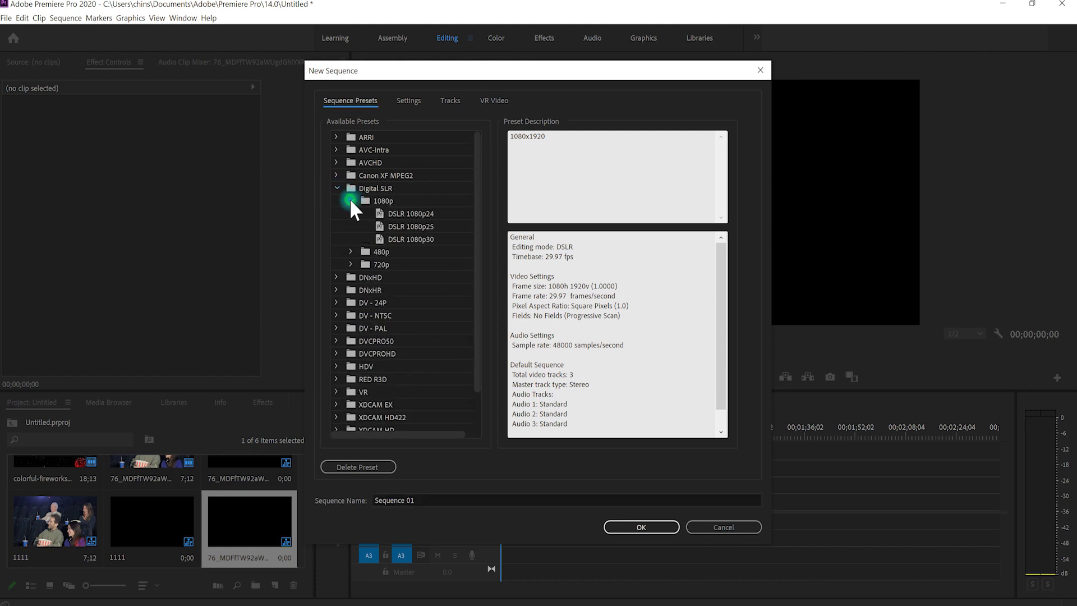
{"action": "left_click", "coordinate": [404, 239]}
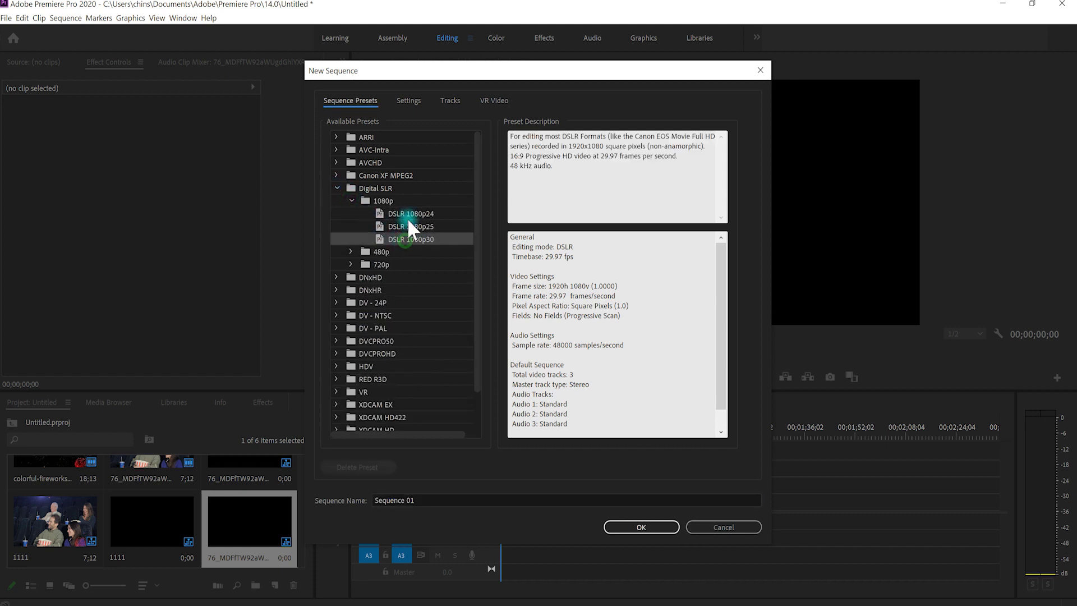
{"action": "left_click", "coordinate": [645, 527]}
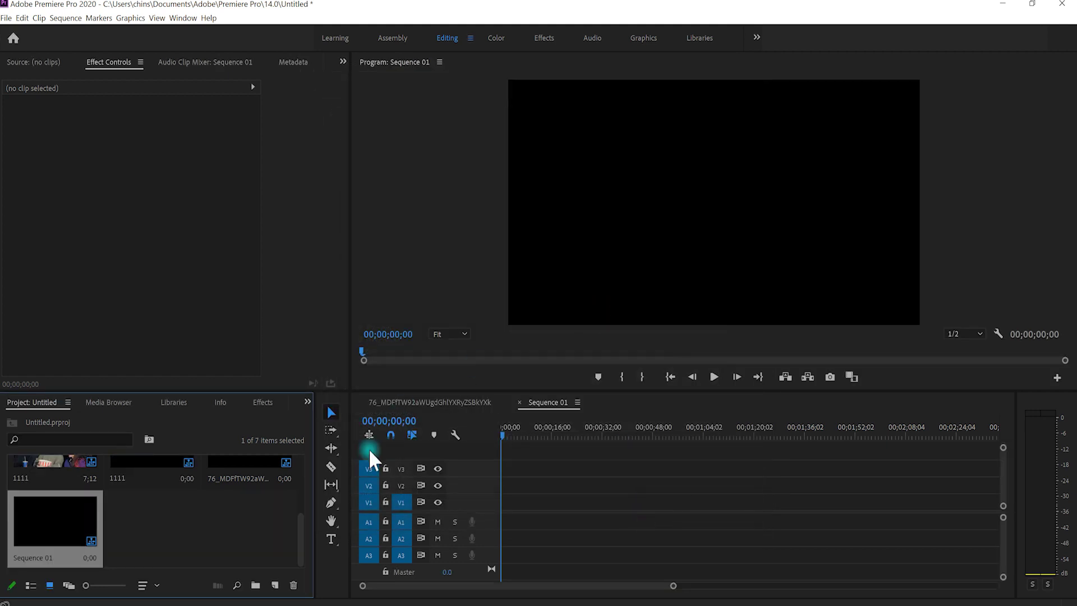
Step: Place the cinema audience clip on V1 and the colorful-fireworks clip above it on V2, both at the sequence start
{"action": "left_click_drag", "start_coordinate": [156, 485], "coordinate": [481, 496]}
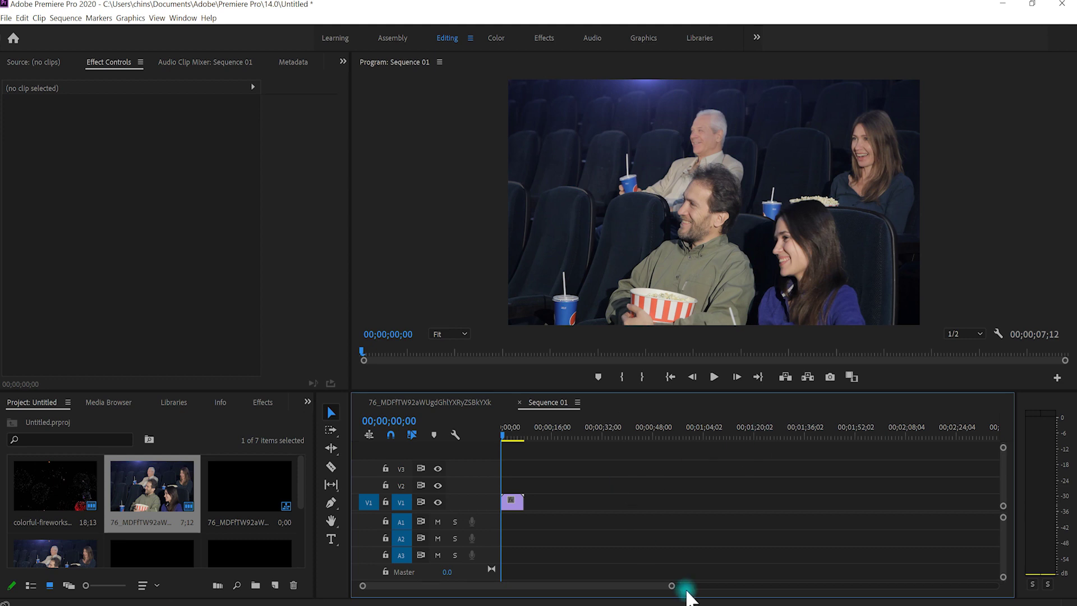
{"action": "left_click_drag", "start_coordinate": [671, 585], "coordinate": [582, 587]}
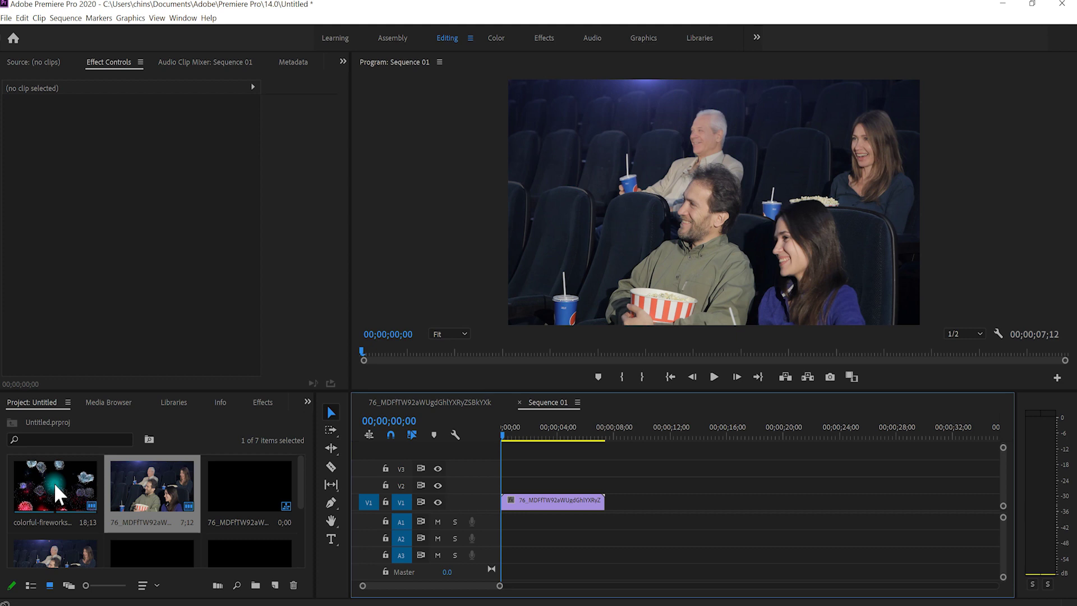
{"action": "left_click_drag", "start_coordinate": [48, 478], "coordinate": [504, 484]}
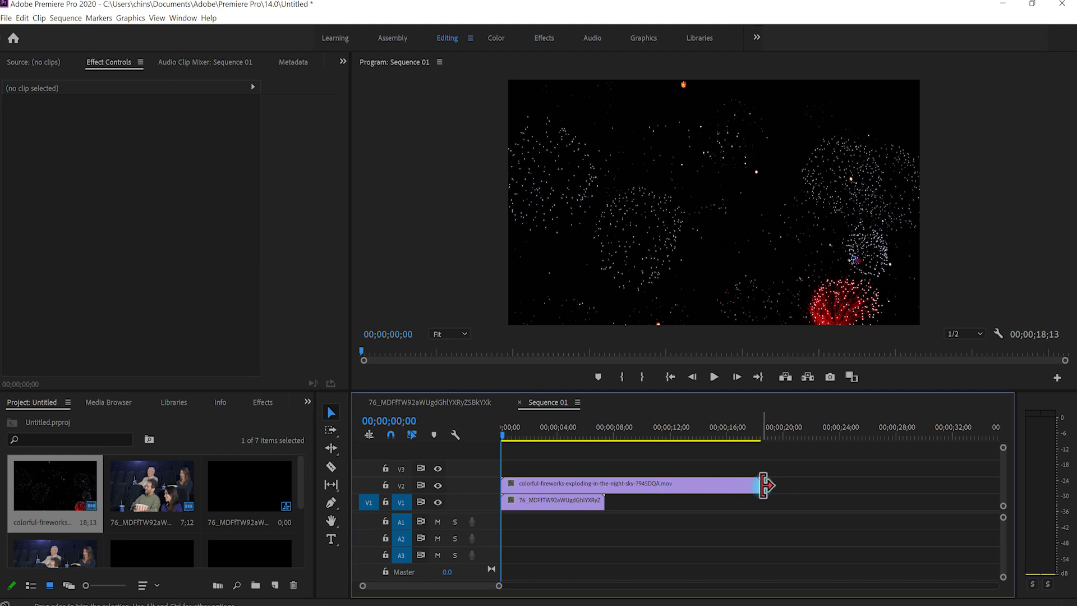
Step: Shorten the fireworks clip on V2 to end with the audience clip by cutting it there and deleting the remainder
{"action": "left_click_drag", "start_coordinate": [755, 485], "coordinate": [722, 484]}
{"action": "left_click", "coordinate": [328, 467]}
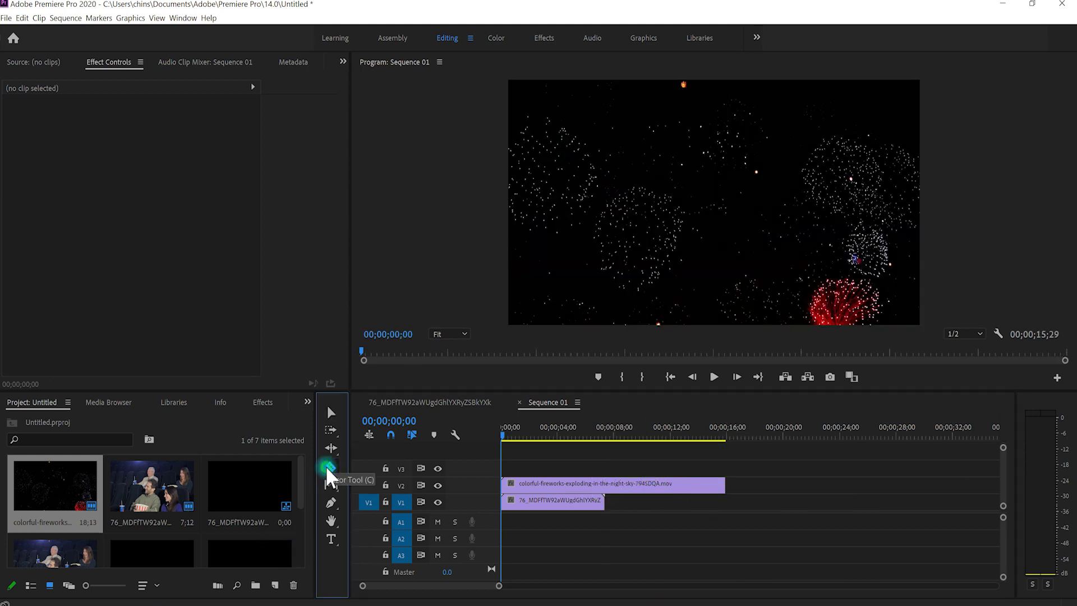
{"action": "left_click", "coordinate": [604, 486]}
{"action": "left_click", "coordinate": [331, 415]}
{"action": "left_click", "coordinate": [650, 486]}
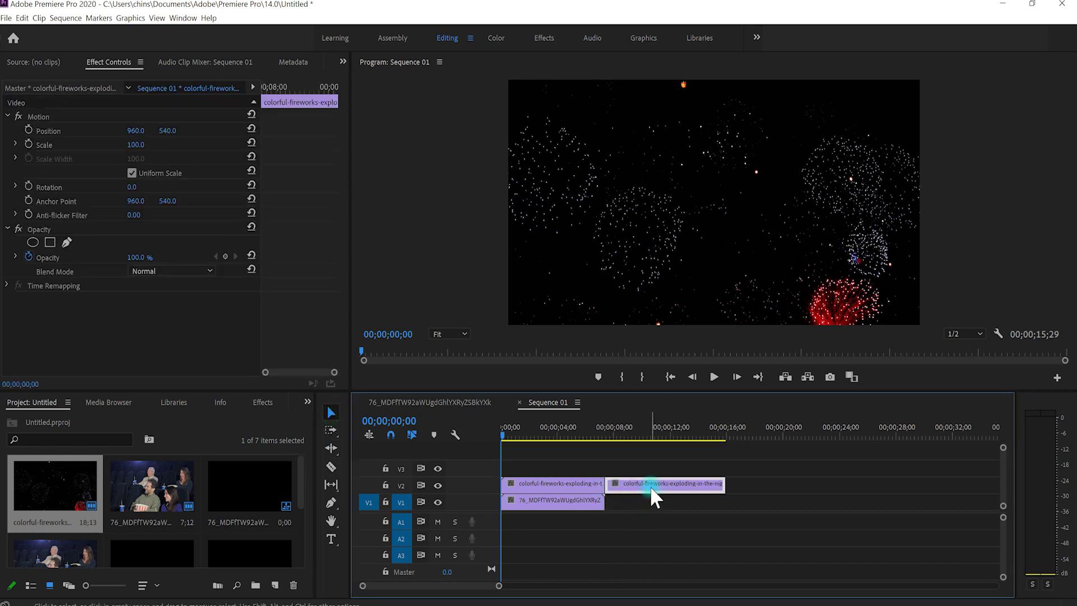
{"action": "key", "text": "Delete"}
Step: Set the blend mode of the fireworks clip on V2 to Screen
{"action": "left_click_drag", "start_coordinate": [509, 432], "coordinate": [523, 445]}
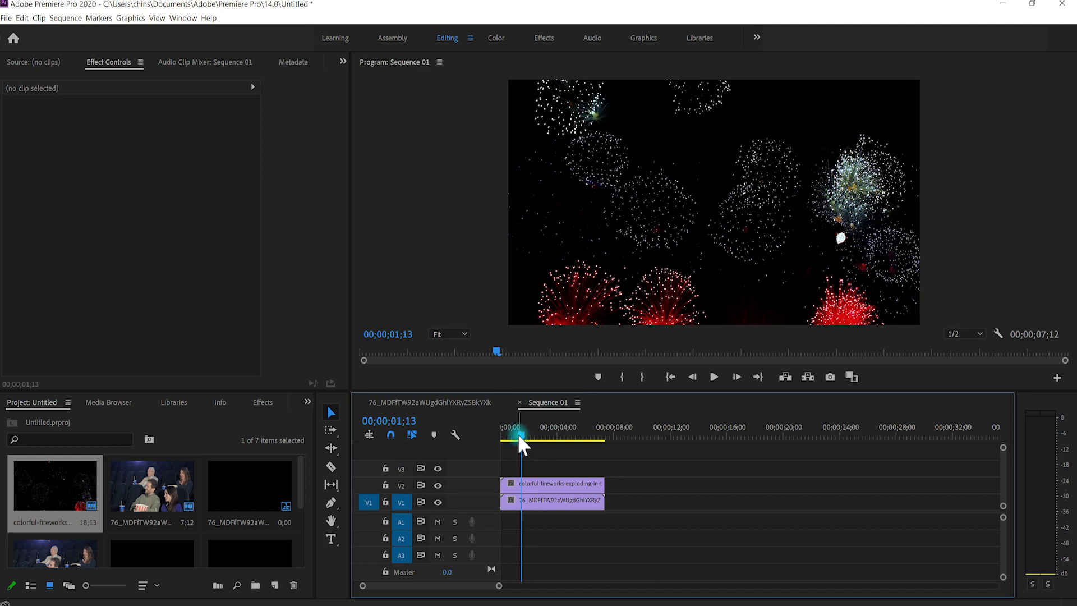
{"action": "left_click_drag", "start_coordinate": [516, 433], "coordinate": [493, 440]}
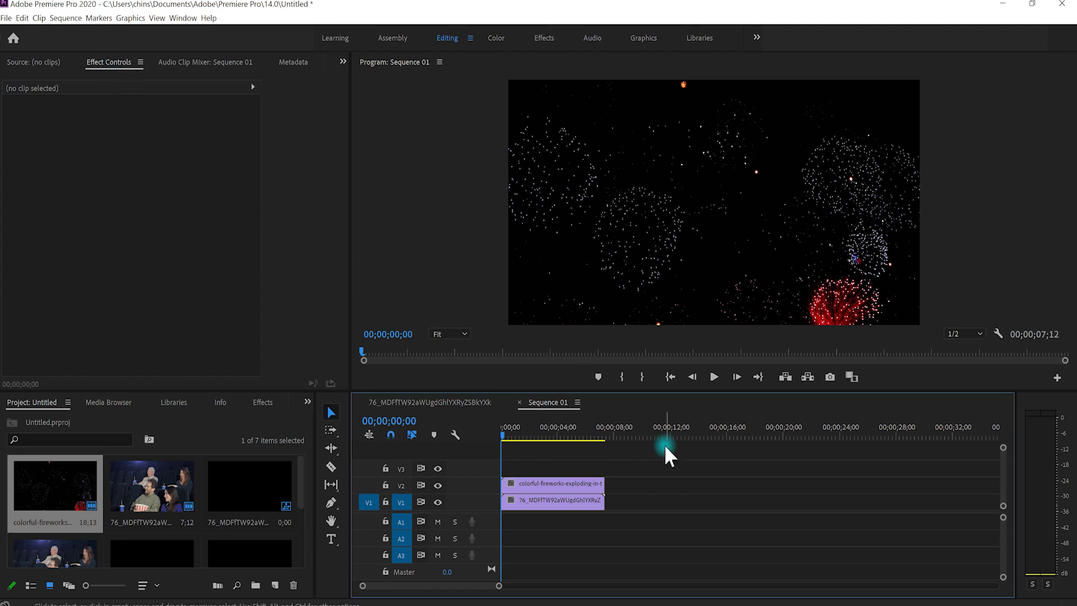
{"action": "left_click", "coordinate": [567, 486]}
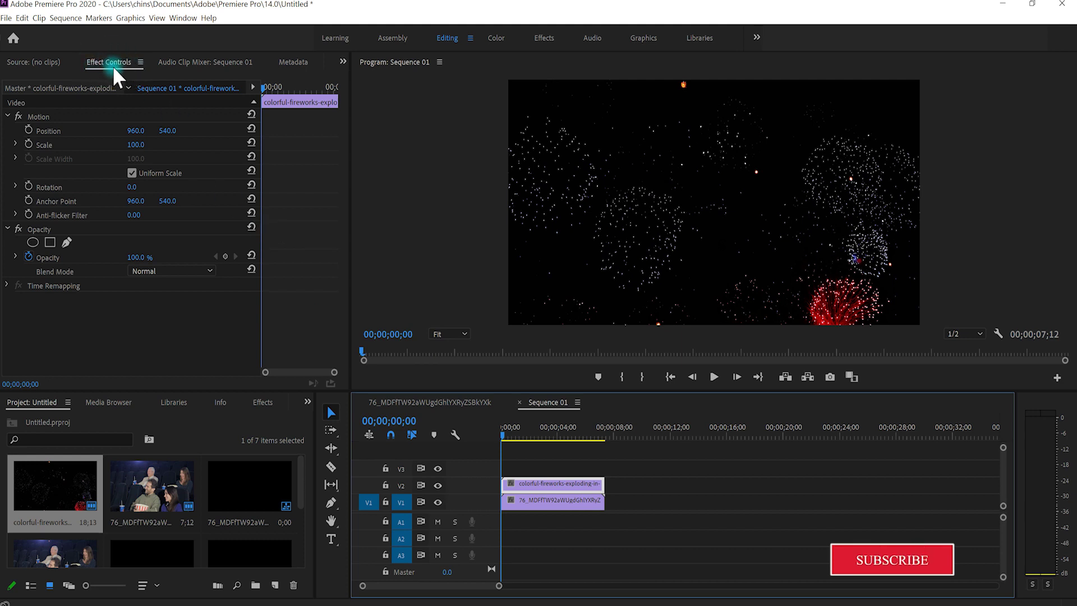
{"action": "left_click", "coordinate": [50, 230]}
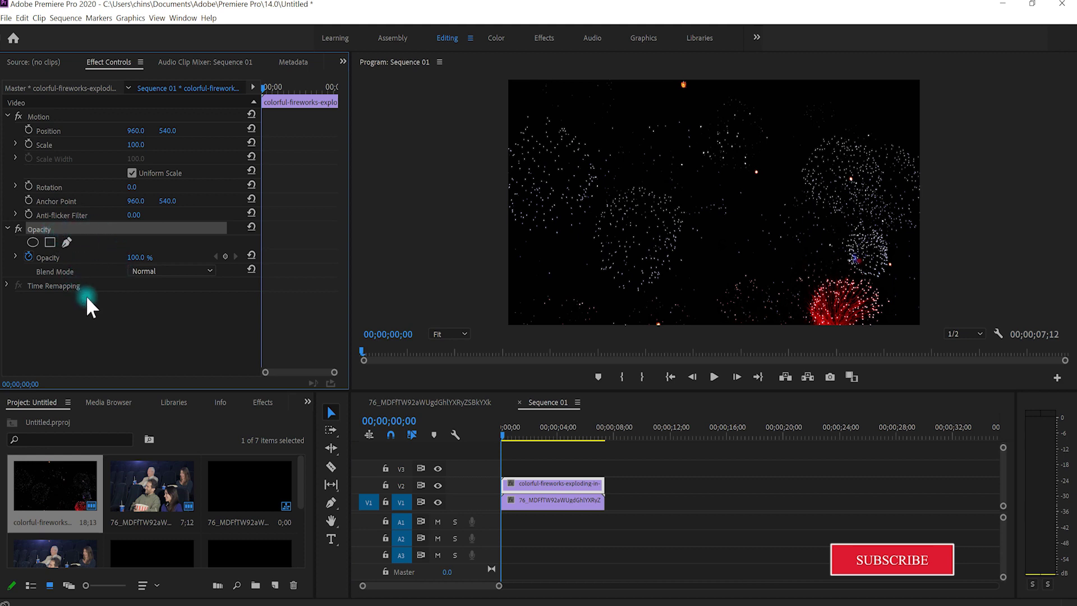
{"action": "left_click", "coordinate": [70, 274]}
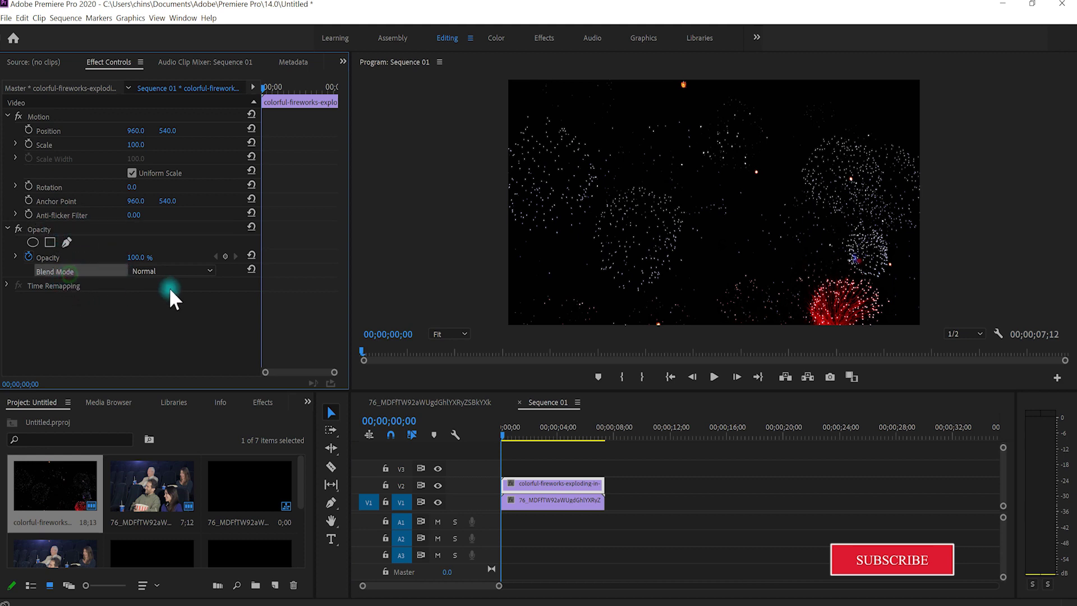
{"action": "left_click", "coordinate": [208, 272]}
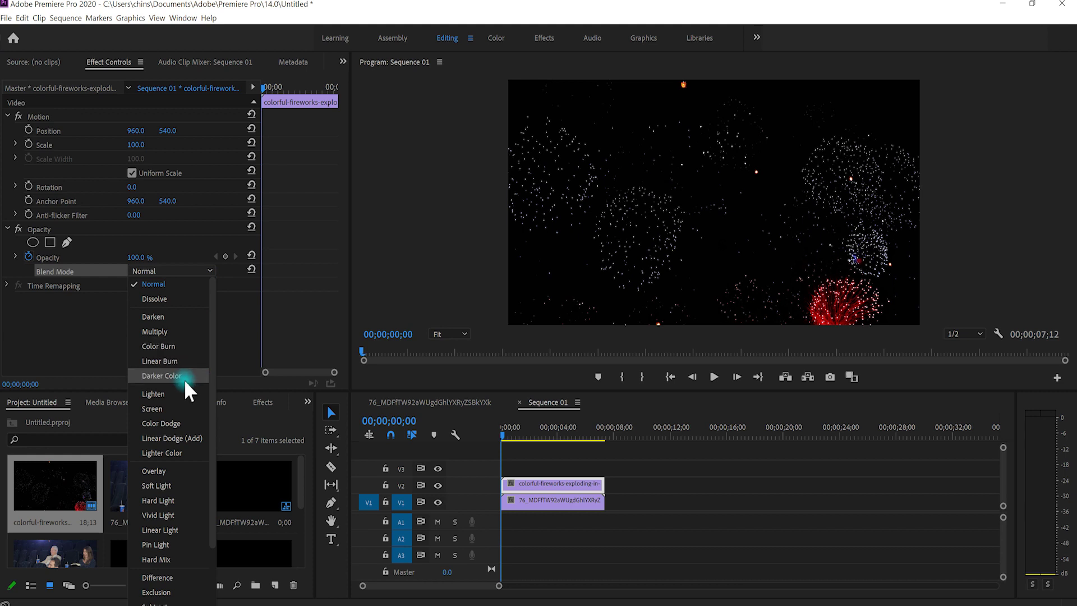
{"action": "left_click", "coordinate": [154, 415]}
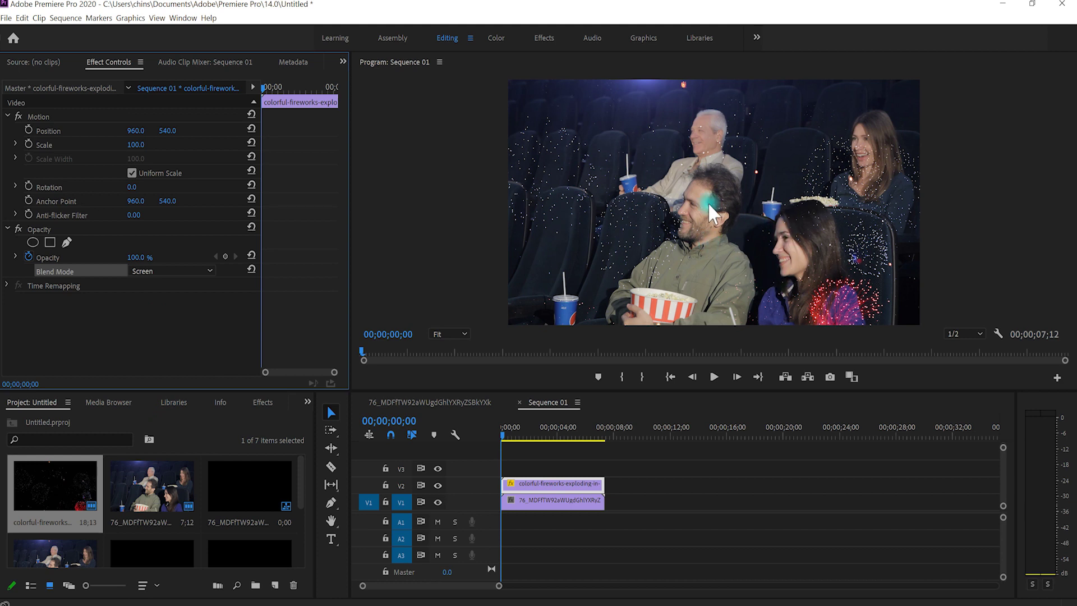
Step: Play the sequence from the start to about 3 seconds to check the fireworks blended over the audience
{"action": "left_click", "coordinate": [540, 504]}
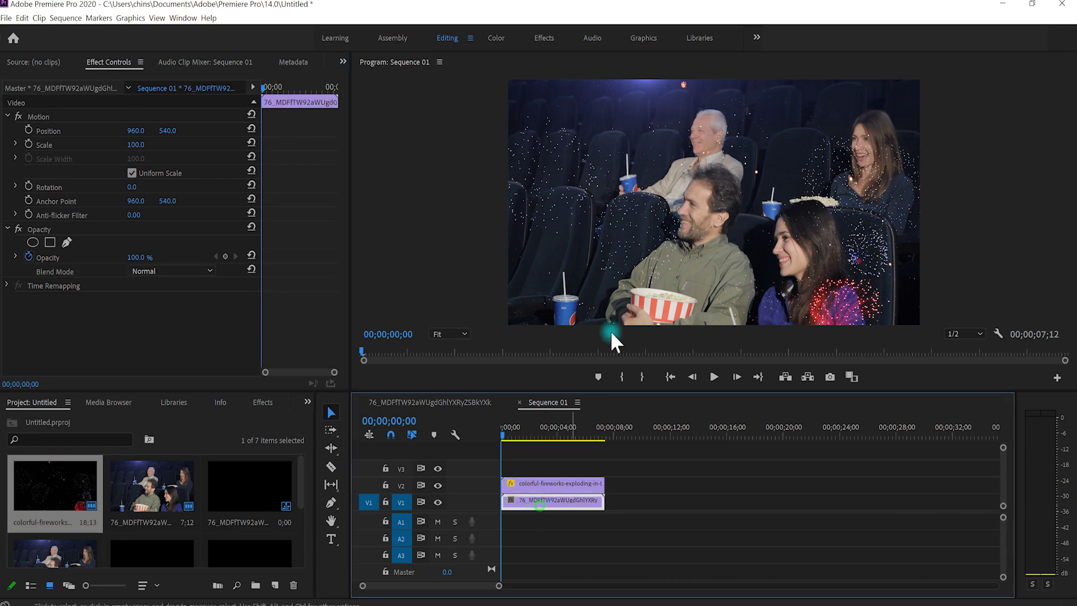
{"action": "key", "text": "space"}
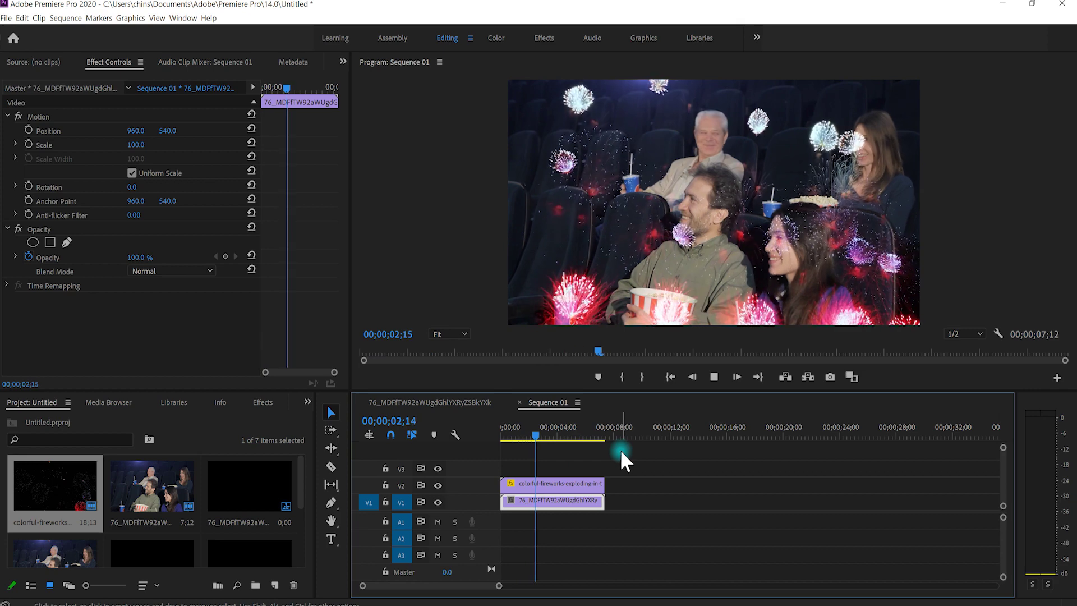
{"action": "key", "text": "space"}
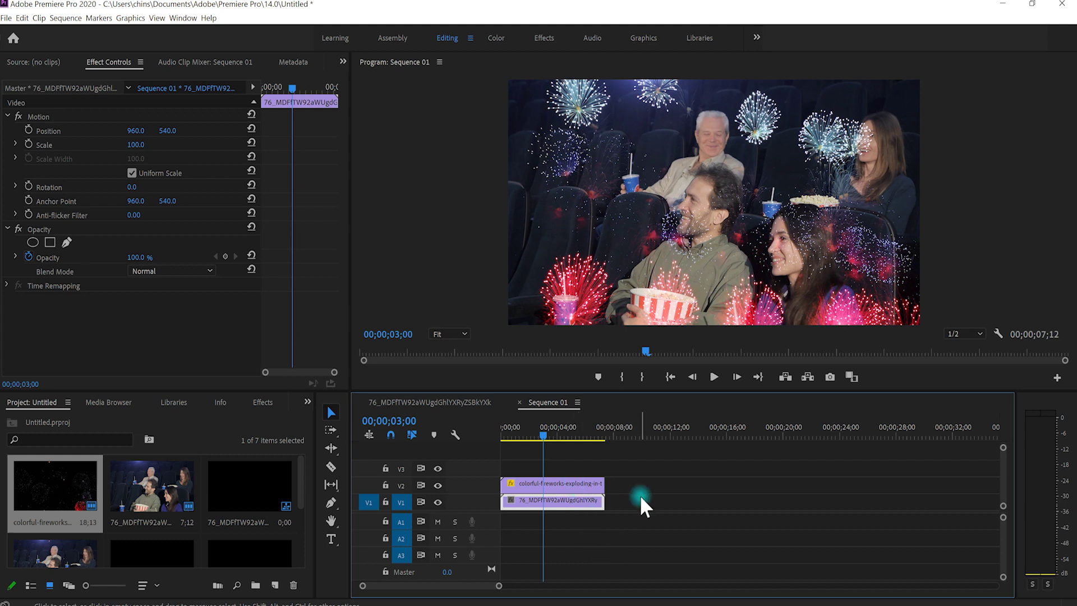
Step: Turn off opacity keyframing for the fireworks clip on V2 and set its opacity to 50%
{"action": "left_click", "coordinate": [578, 483]}
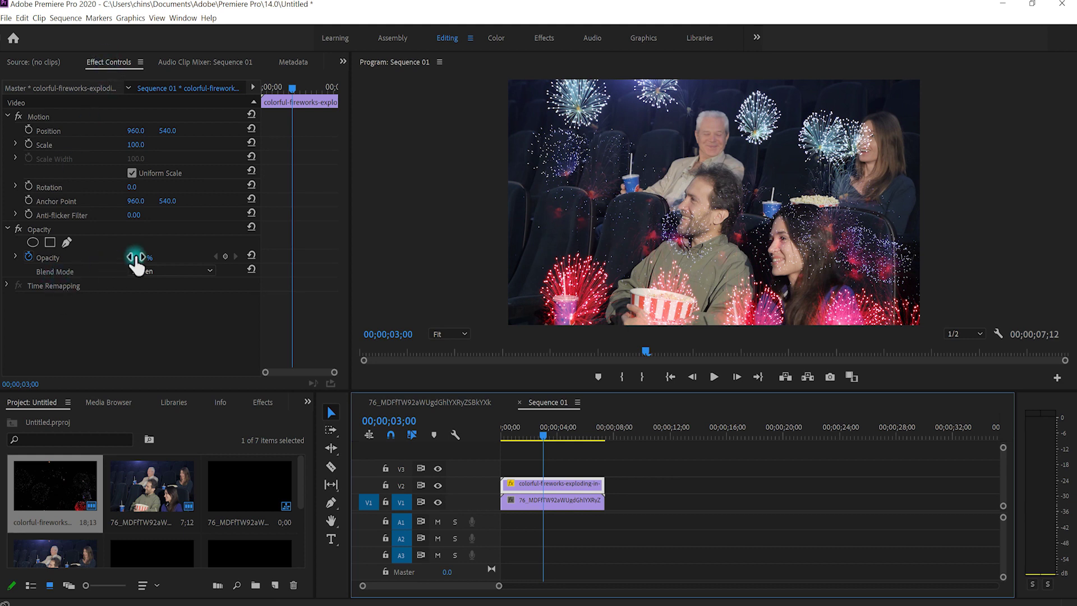
{"action": "left_click", "coordinate": [30, 257]}
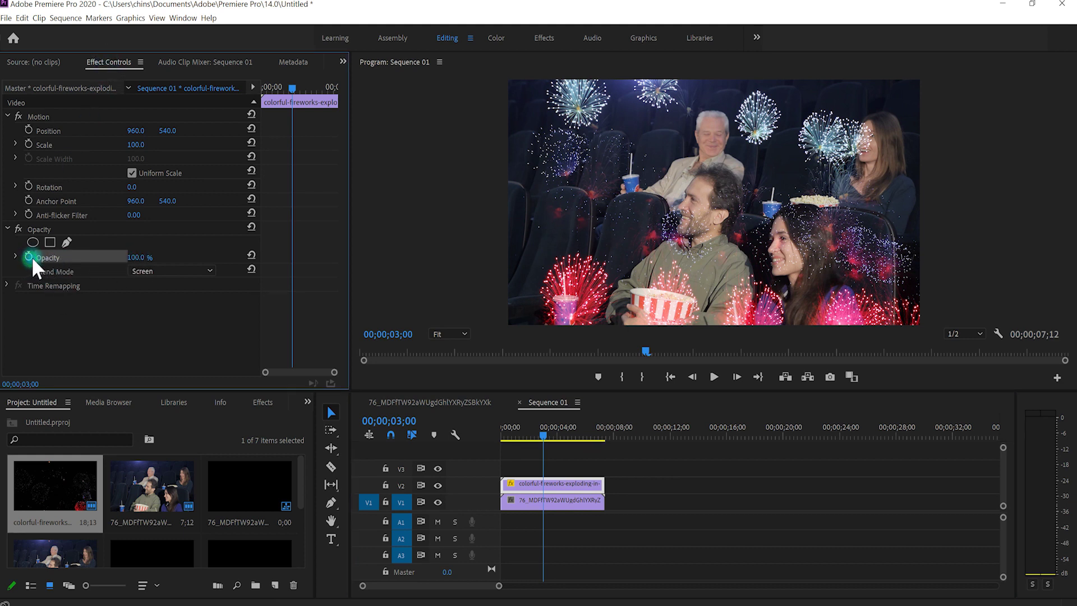
{"action": "left_click", "coordinate": [143, 259]}
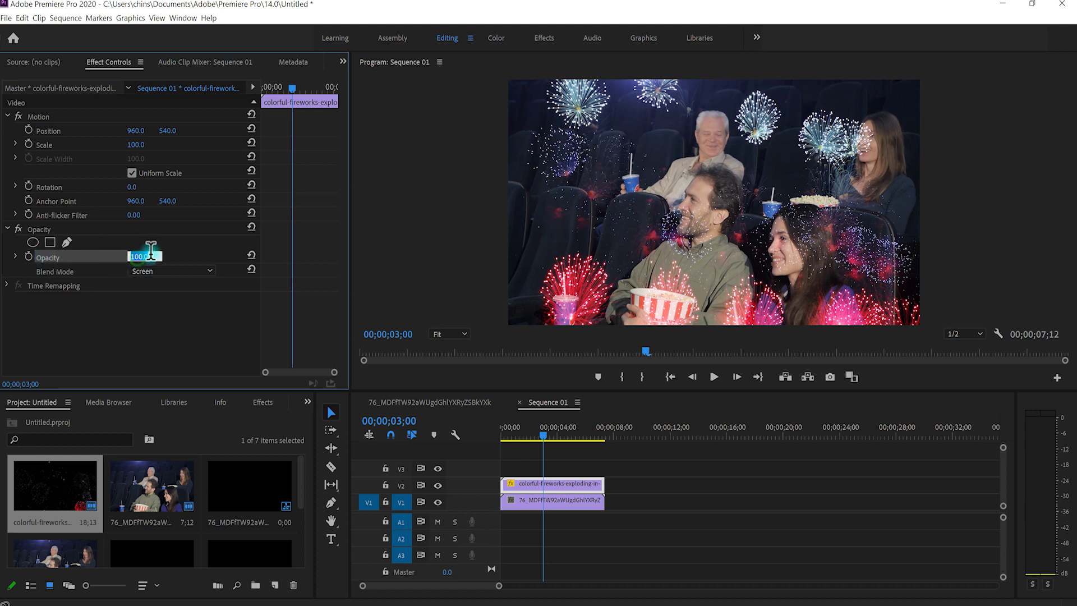
{"action": "type", "text": "50"}
{"action": "left_click", "coordinate": [146, 311]}
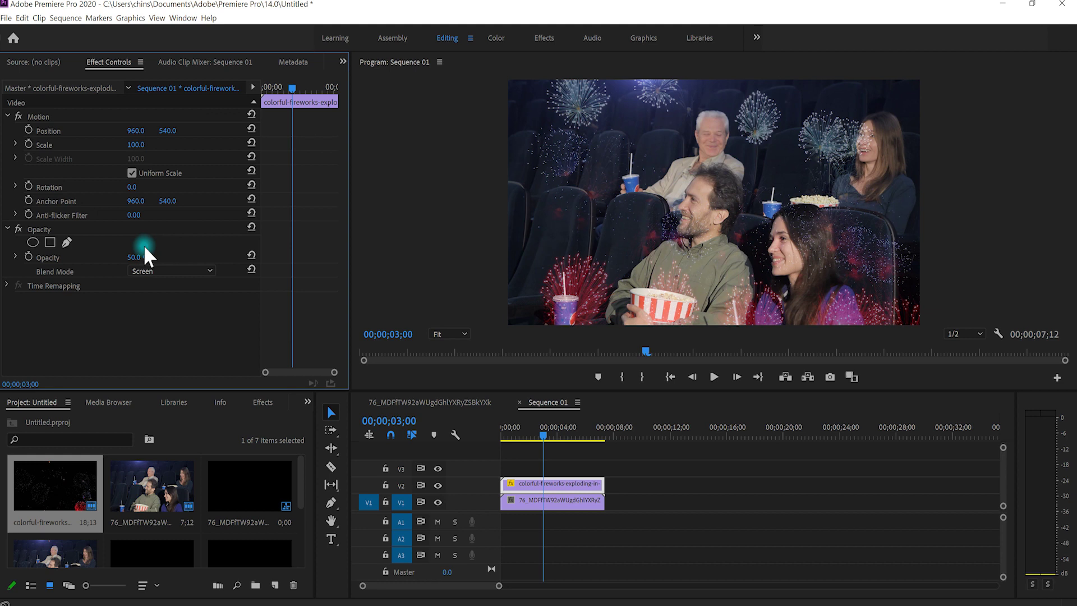
Step: Lower the fireworks clip's opacity to 25% and play the sequence to check the fainter overlay
{"action": "mouse_move", "coordinate": [135, 258]}
{"action": "left_mouse_down"}
{"action": "mouse_move", "coordinate": [111, 258]}
{"action": "mouse_move", "coordinate": [146, 258]}
{"action": "mouse_move", "coordinate": [120, 258]}
{"action": "left_mouse_up"}
{"action": "key", "text": "space"}
{"action": "left_click", "coordinate": [577, 481]}
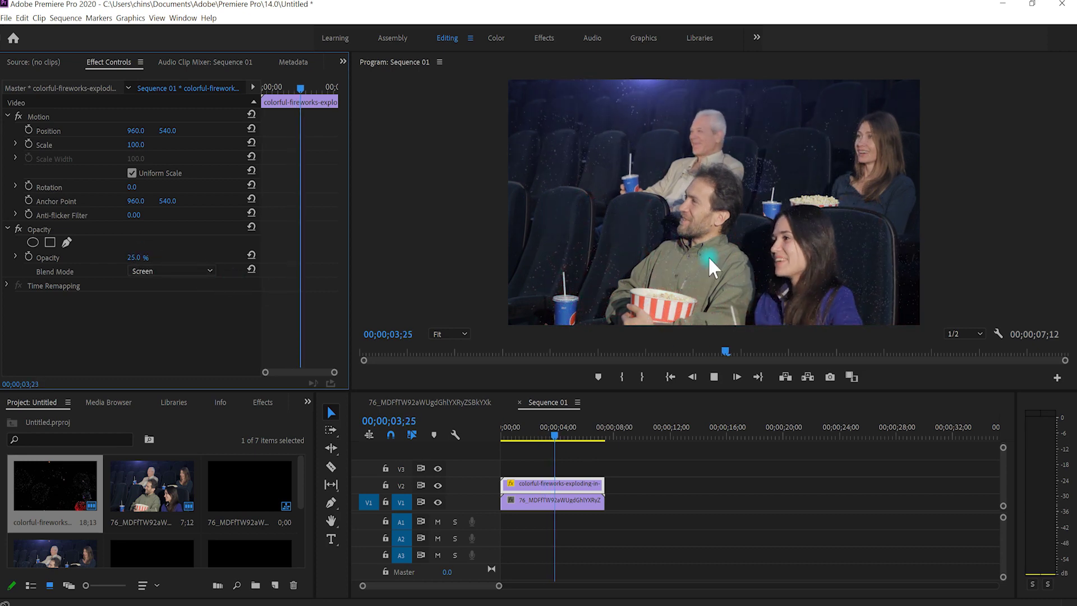
{"action": "key", "text": "space"}
Step: Set the fireworks clip's opacity to 100%
{"action": "left_click", "coordinate": [134, 257]}
{"action": "type", "text": "100"}
{"action": "key", "text": "Return"}
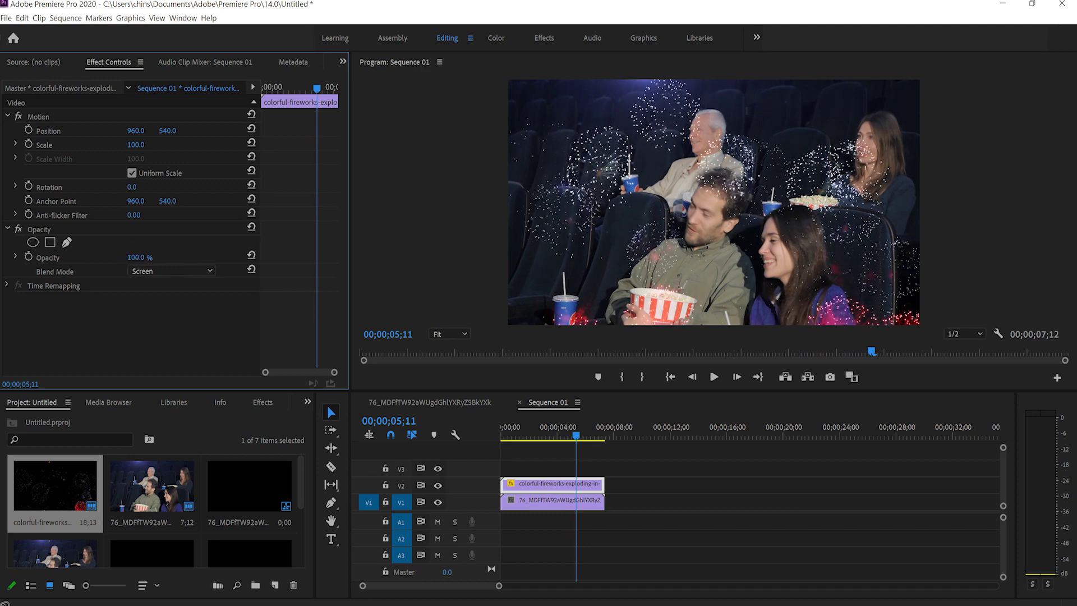
Step: Play the sequence to its end and scrub from the start to 00;00;01;16 to review the full-strength overlay
{"action": "key", "text": "space"}
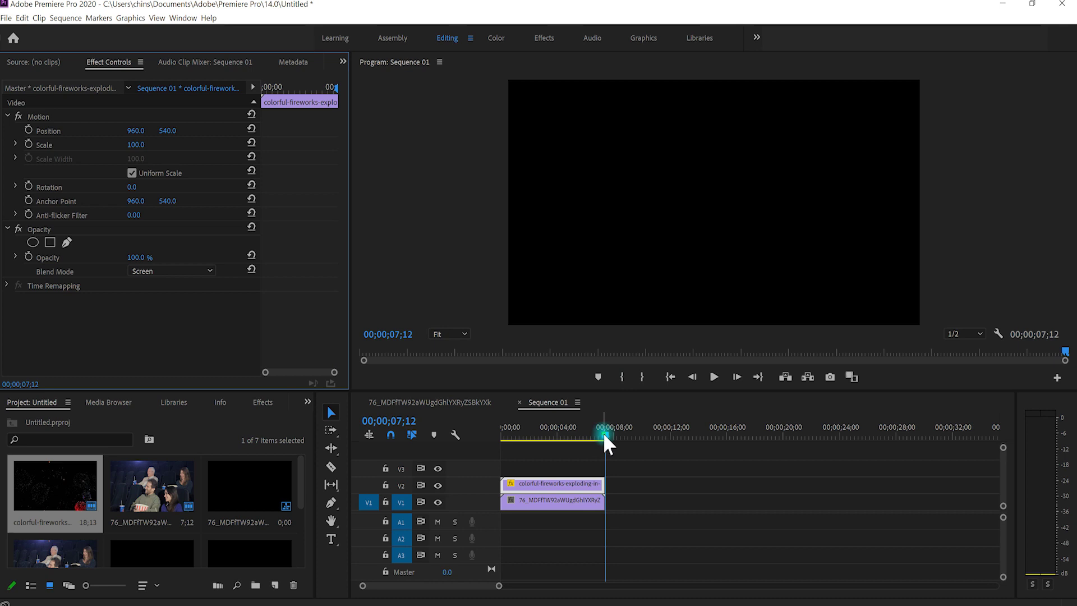
{"action": "left_click_drag", "start_coordinate": [603, 435], "coordinate": [478, 461]}
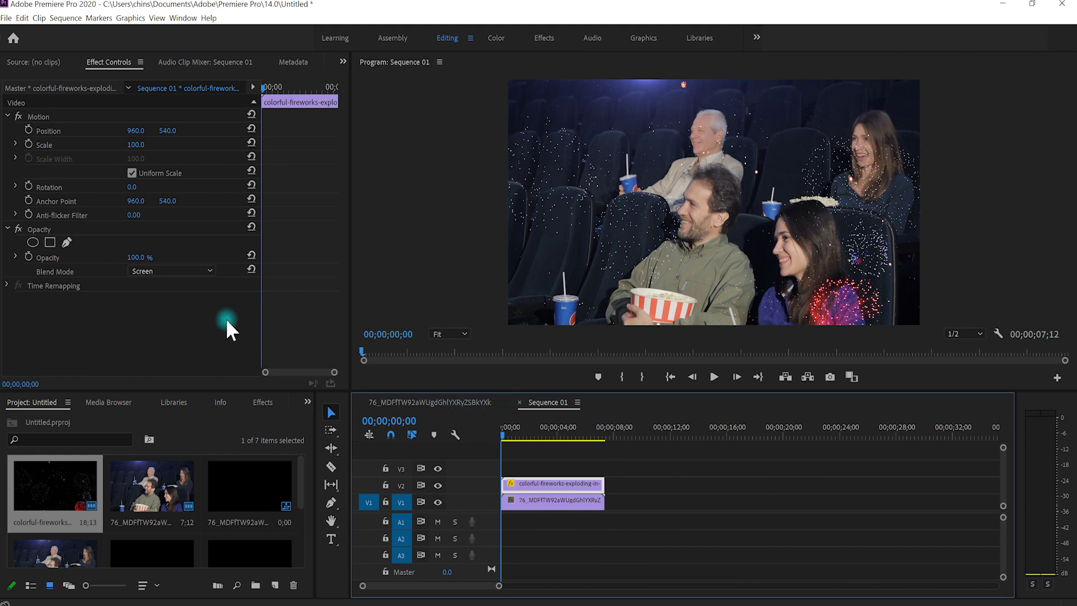
{"action": "left_click", "coordinate": [505, 430]}
{"action": "mouse_move", "coordinate": [506, 430]}
{"action": "left_mouse_down"}
{"action": "mouse_move", "coordinate": [533, 442]}
{"action": "mouse_move", "coordinate": [521, 442]}
{"action": "left_mouse_up"}
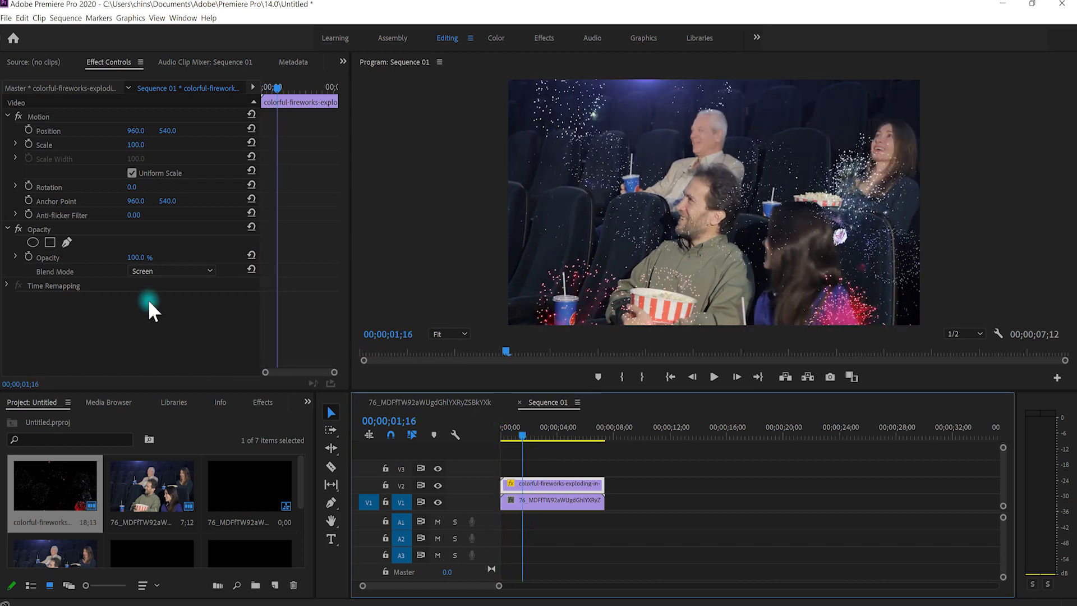
Step: Try the Darker Color blend mode on the fireworks clip and play the sequence to preview it
{"action": "left_click", "coordinate": [188, 271]}
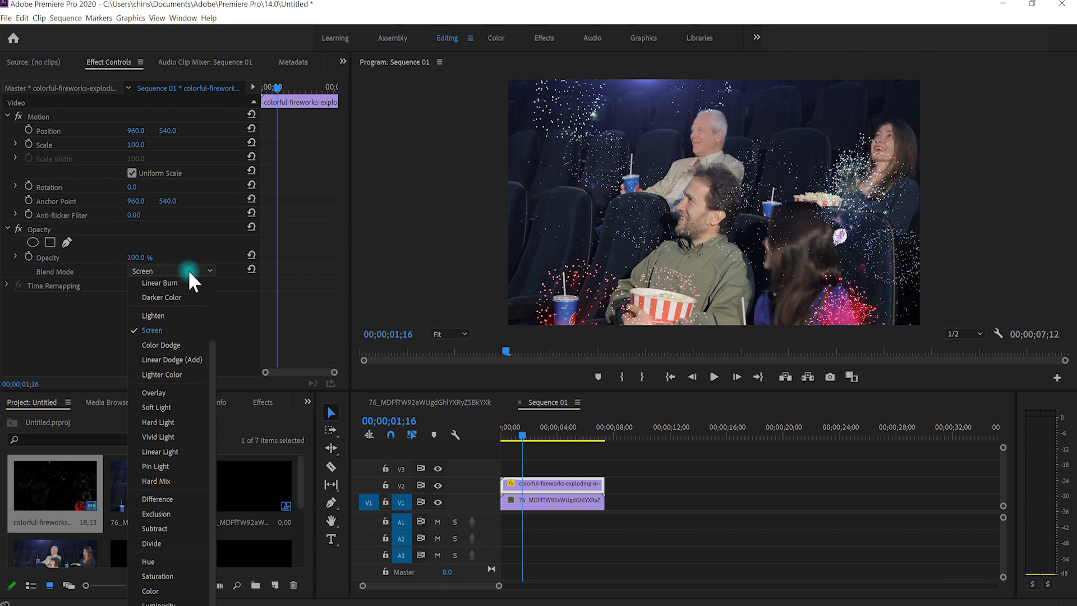
{"action": "left_click", "coordinate": [163, 295]}
{"action": "key", "text": "space"}
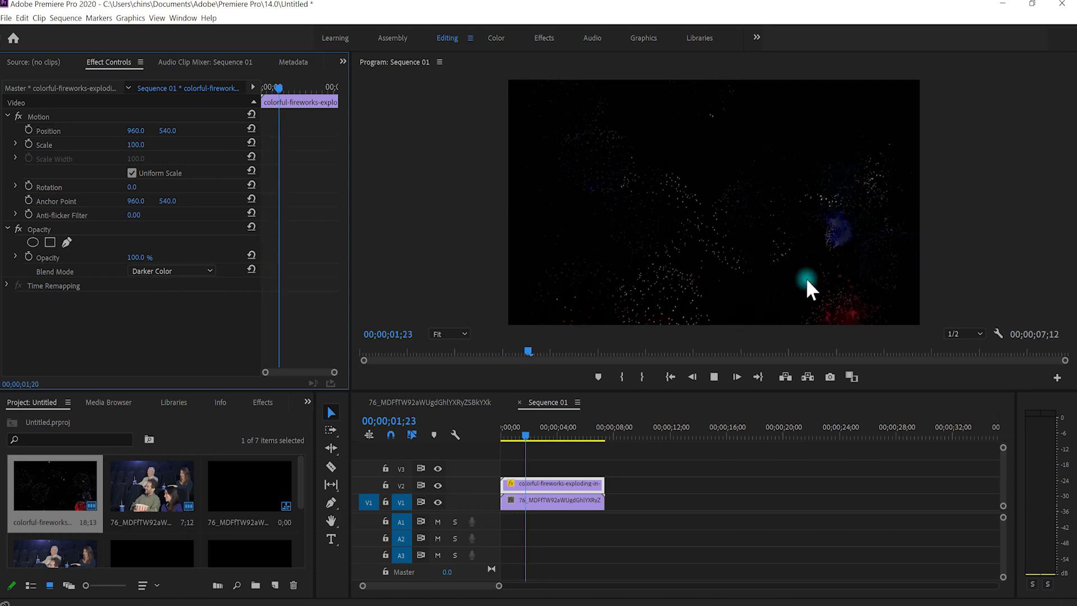
{"action": "key", "text": "space"}
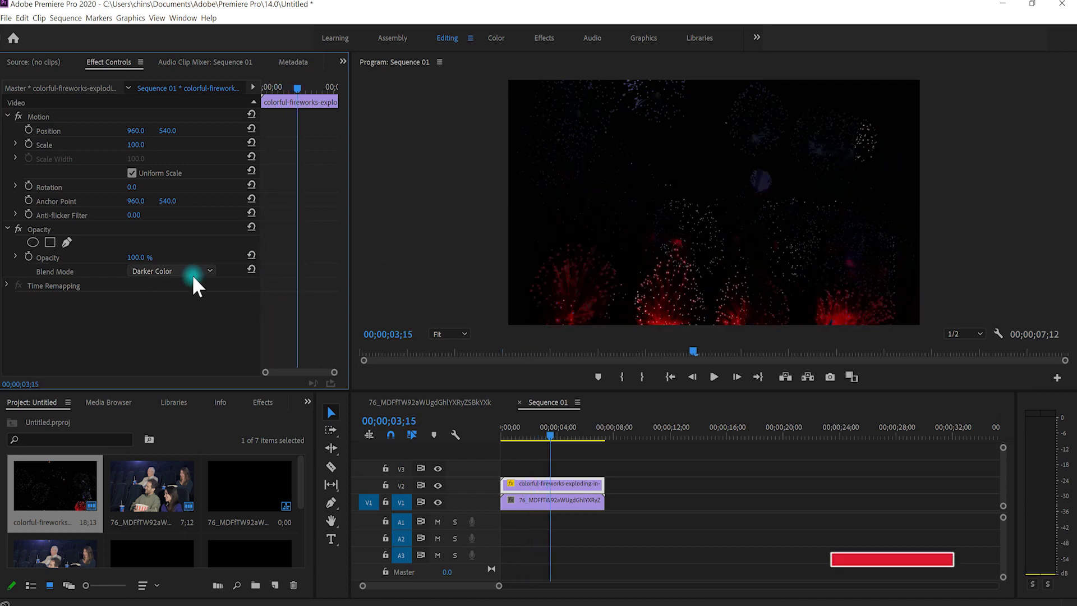
Step: Try the Lighten blend mode on the fireworks clip and play a short stretch of the sequence
{"action": "left_click", "coordinate": [191, 272]}
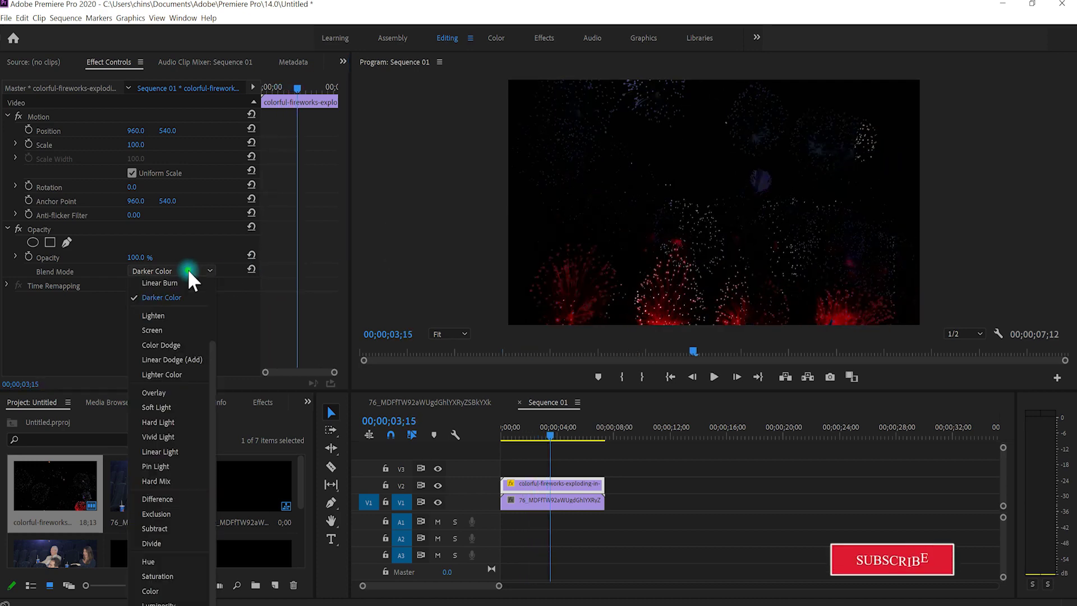
{"action": "left_click", "coordinate": [153, 316]}
{"action": "key", "text": "space"}
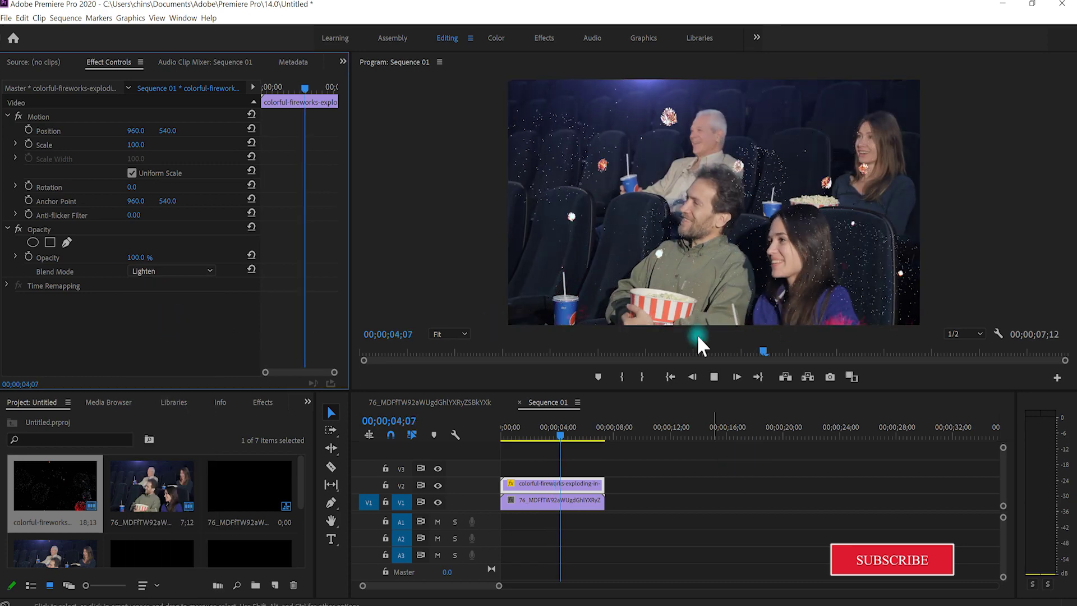
{"action": "key", "text": "space"}
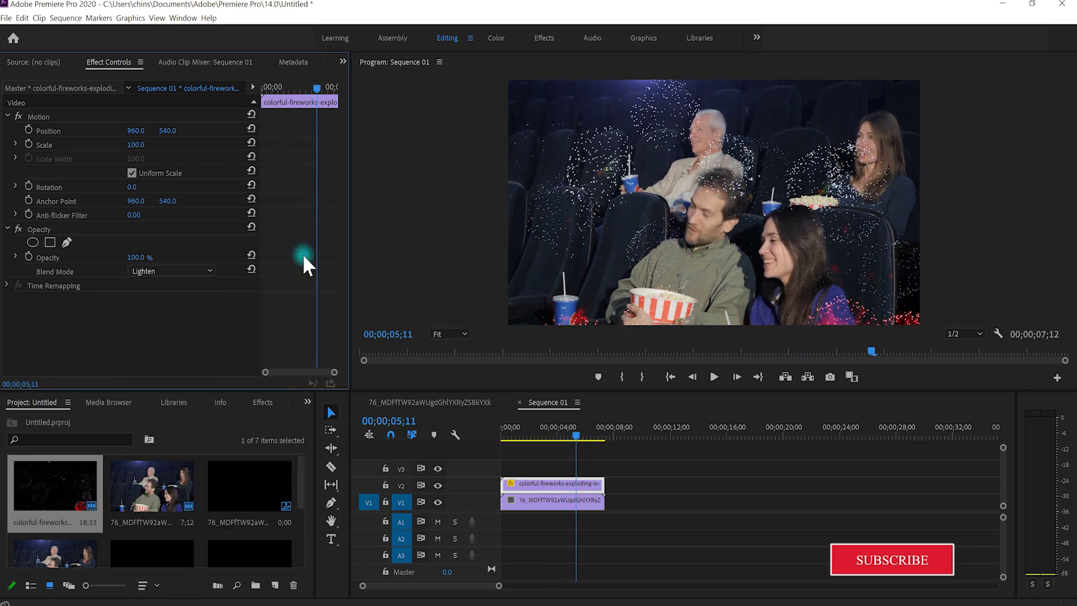
Step: Set the fireworks clip's blend mode to Screen, play the rest of the sequence and return the playhead to 00;00;00;03
{"action": "left_click", "coordinate": [203, 270]}
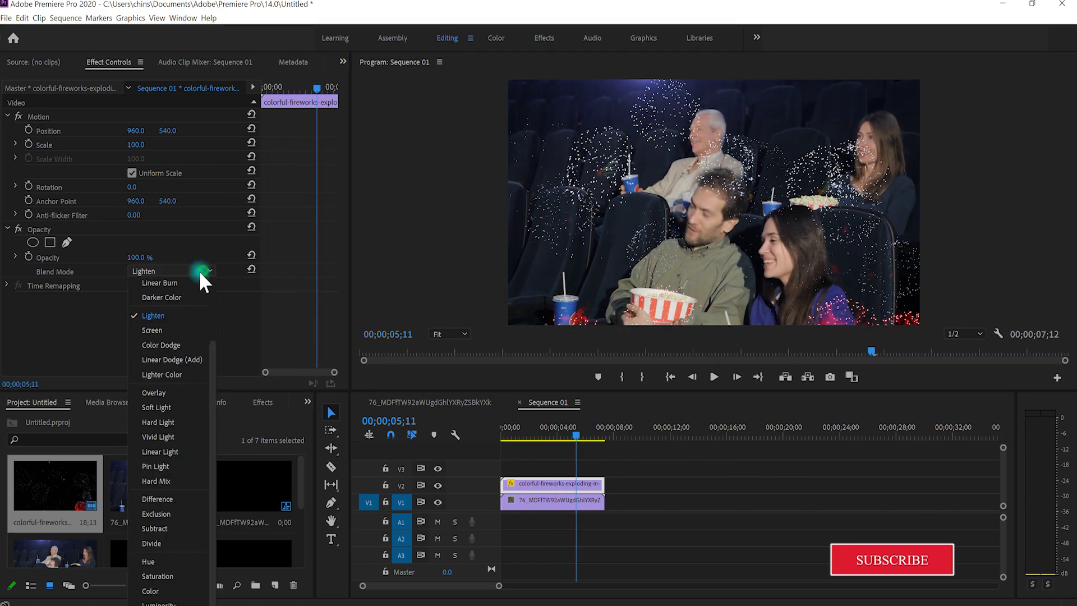
{"action": "left_click", "coordinate": [171, 333]}
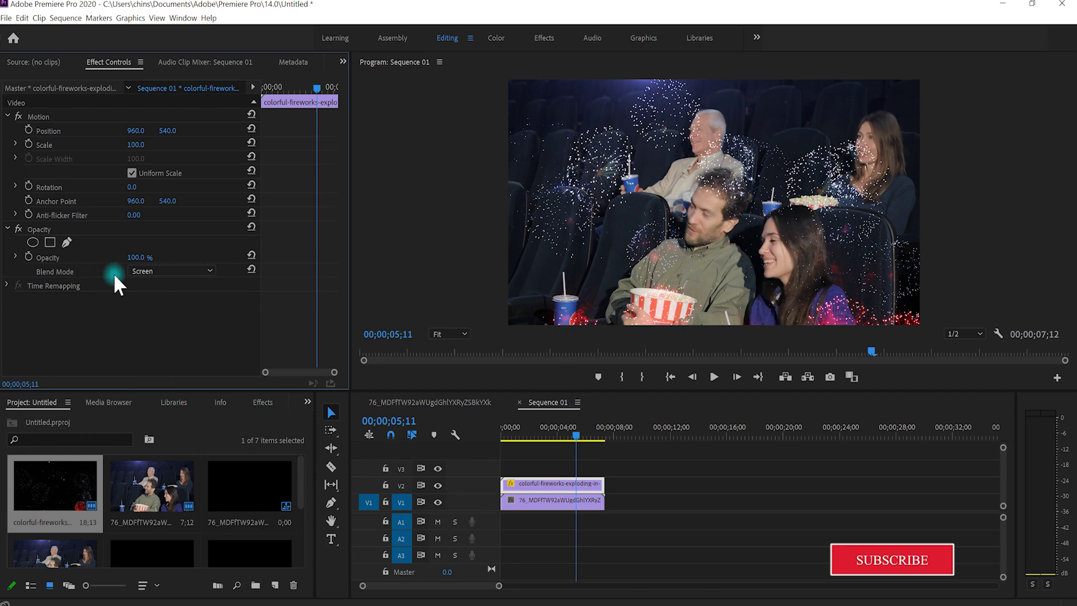
{"action": "key", "text": "space"}
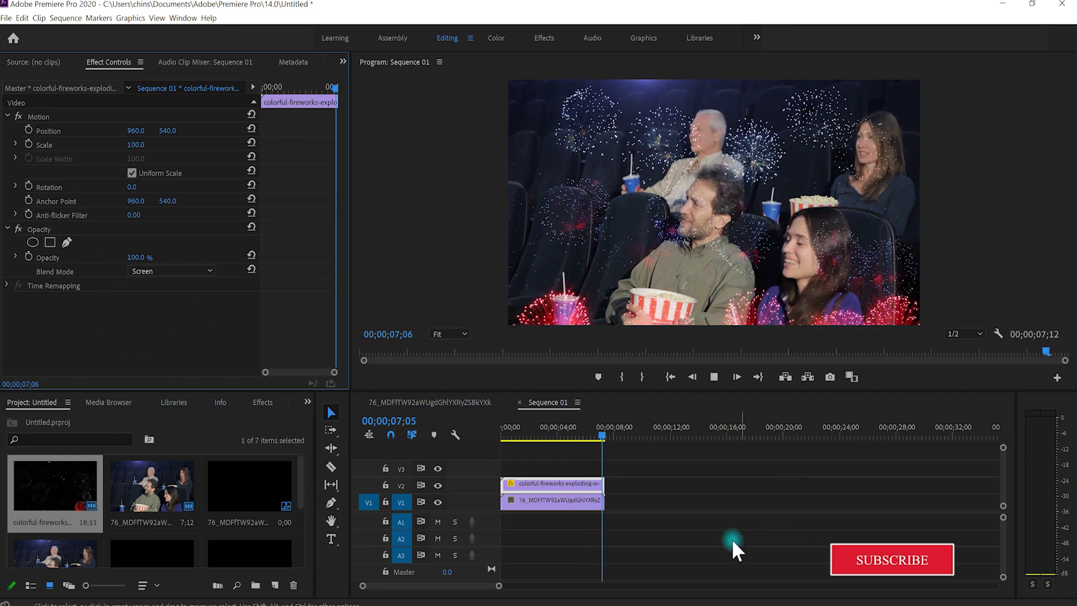
{"action": "left_click_drag", "start_coordinate": [601, 435], "coordinate": [502, 450]}
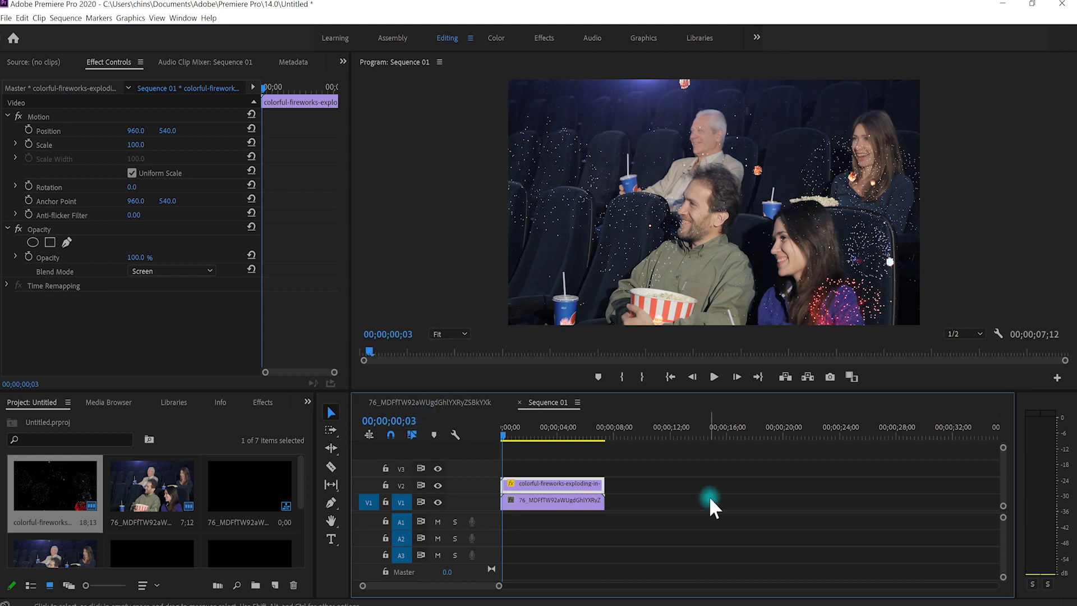
Step: Widen the Effect Controls panel and give the timeline more height by resizing the workspace panels
{"action": "left_click", "coordinate": [144, 148]}
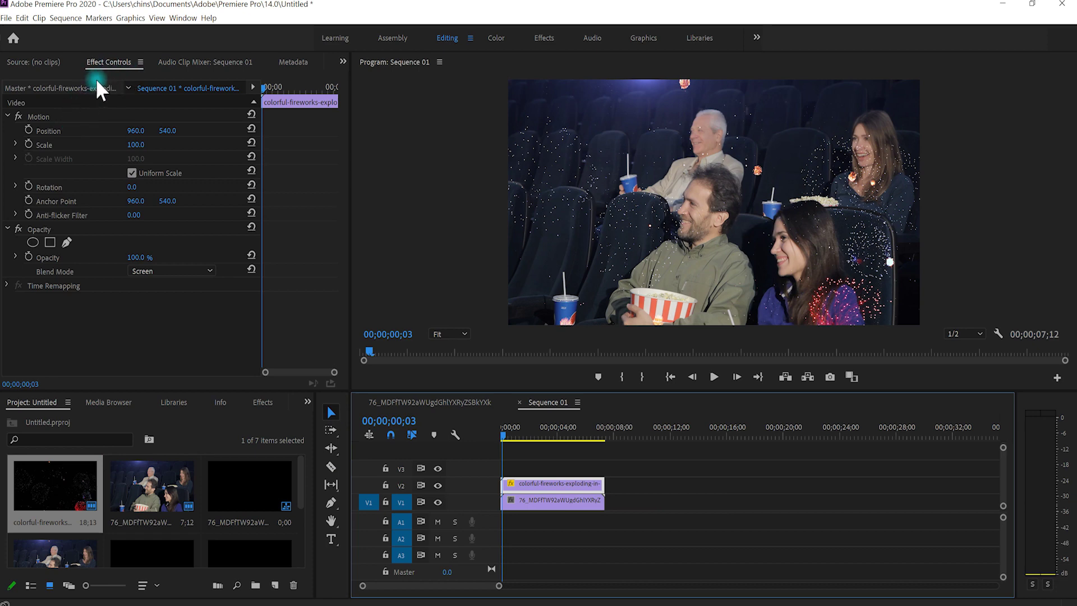
{"action": "left_click_drag", "start_coordinate": [350, 174], "coordinate": [583, 239]}
{"action": "left_click_drag", "start_coordinate": [402, 391], "coordinate": [392, 325]}
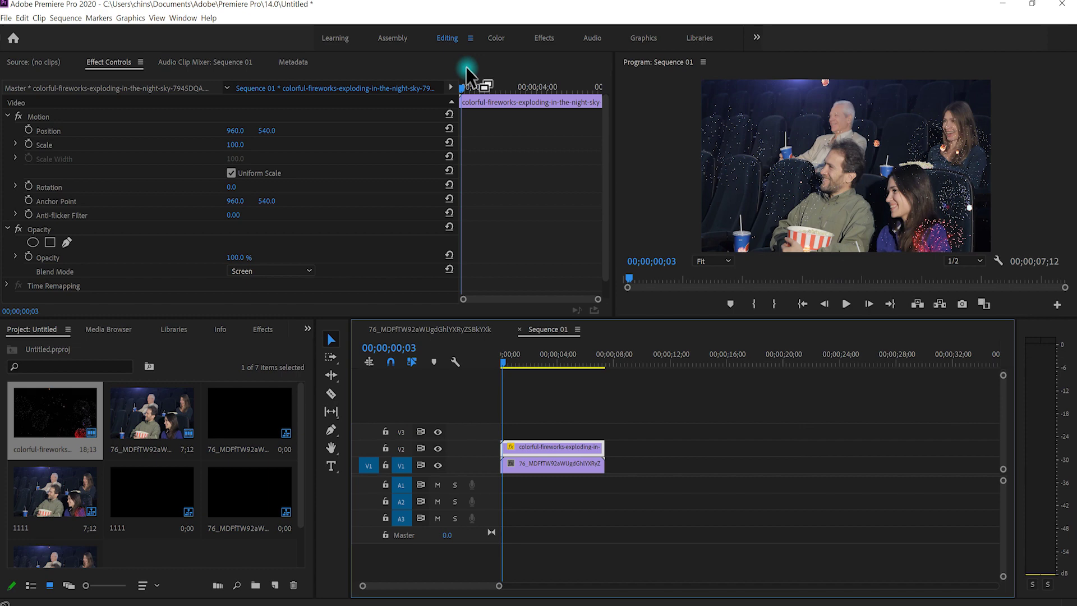
Step: Reset the Editing workspace to its saved layout
{"action": "left_click", "coordinate": [470, 38]}
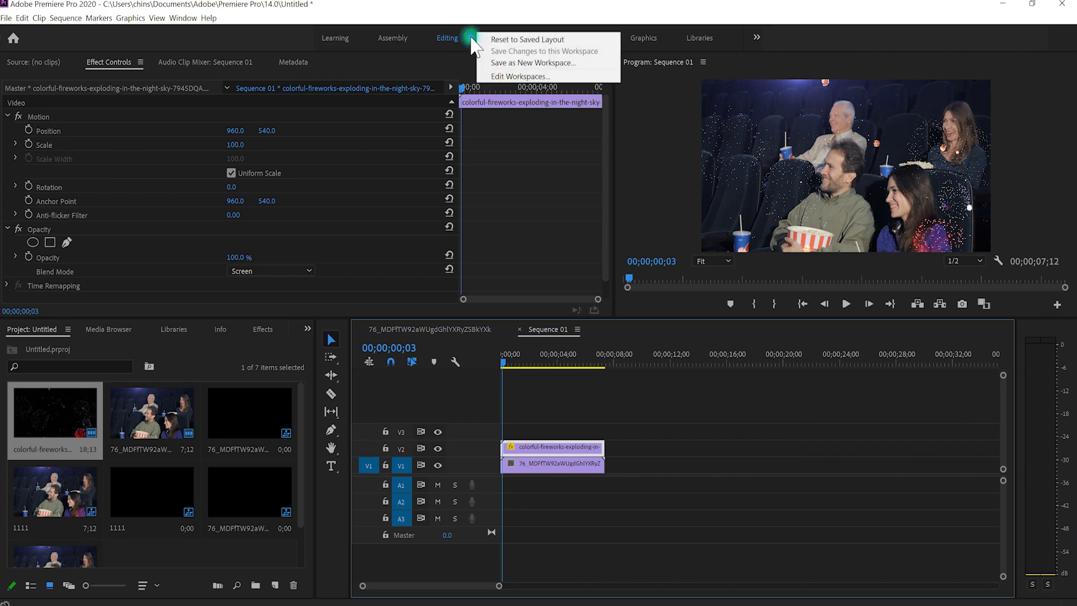
{"action": "left_click", "coordinate": [507, 42]}
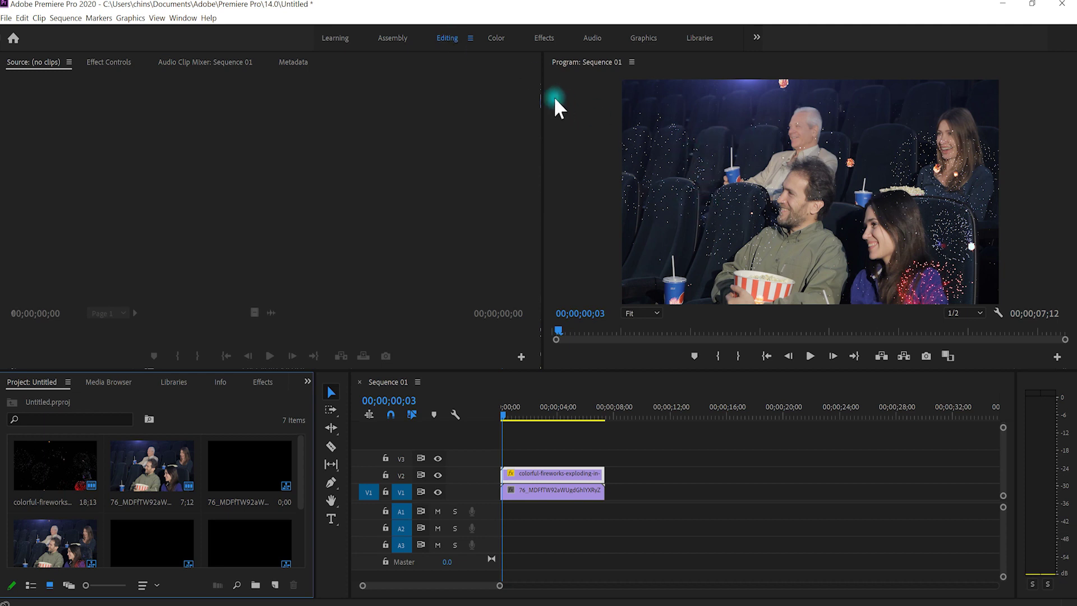
Step: Enlarge the Program monitor in both width and height, and show the fireworks clip's effect controls
{"action": "left_click_drag", "start_coordinate": [543, 155], "coordinate": [346, 232]}
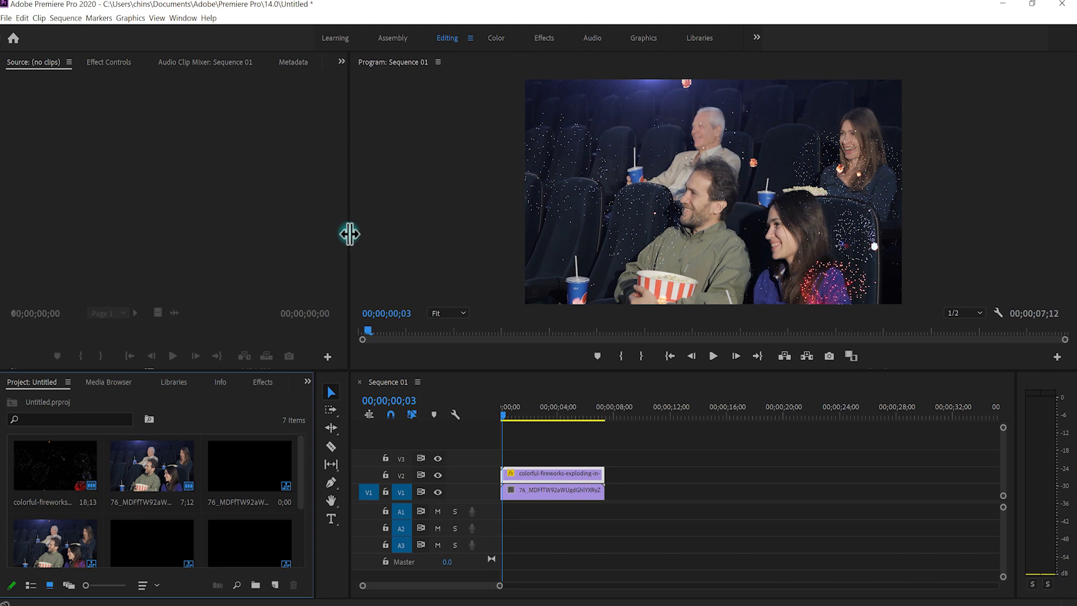
{"action": "left_click_drag", "start_coordinate": [508, 370], "coordinate": [511, 448]}
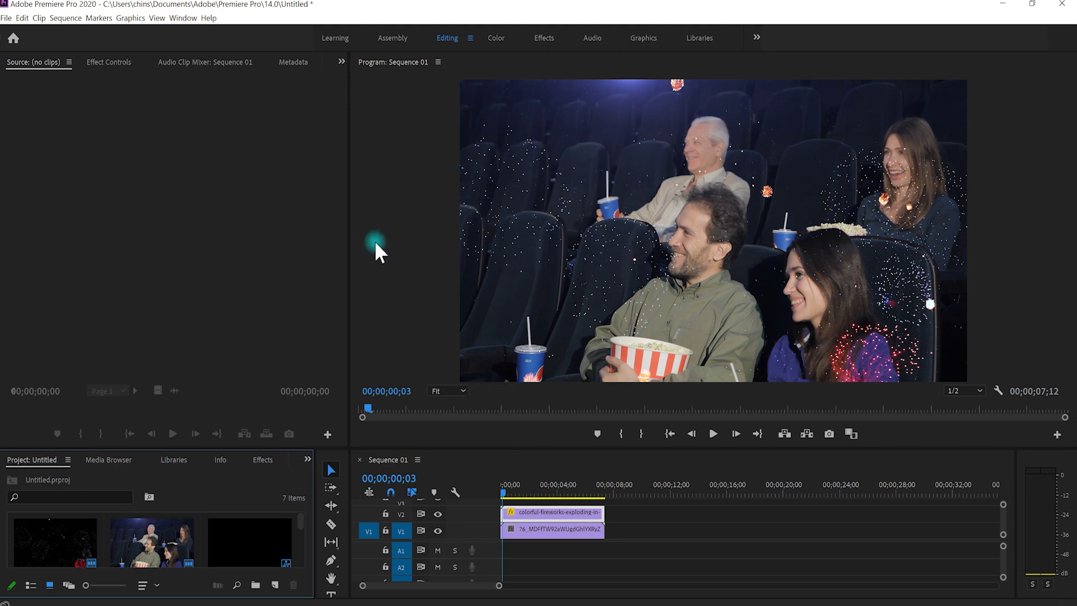
{"action": "left_click", "coordinate": [114, 63]}
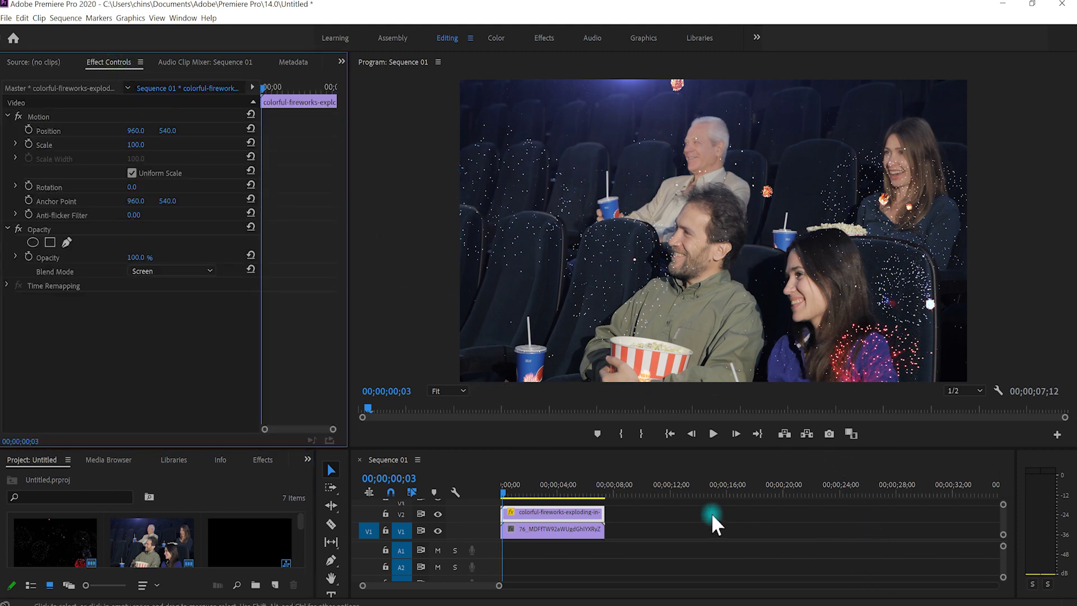